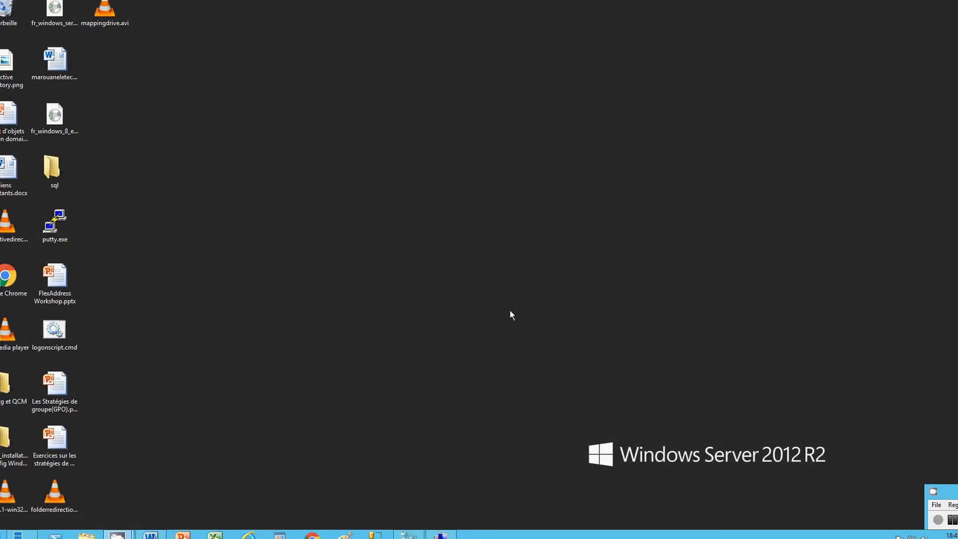
Switch to the vm1 virtual machine connection and display it in full screen
left_click(441, 534)
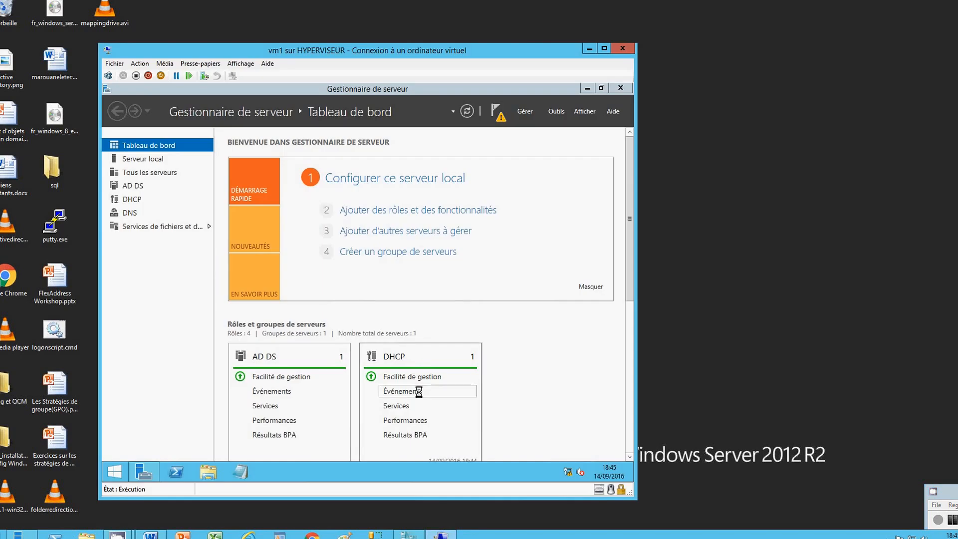
left_click(239, 64)
left_click(217, 75)
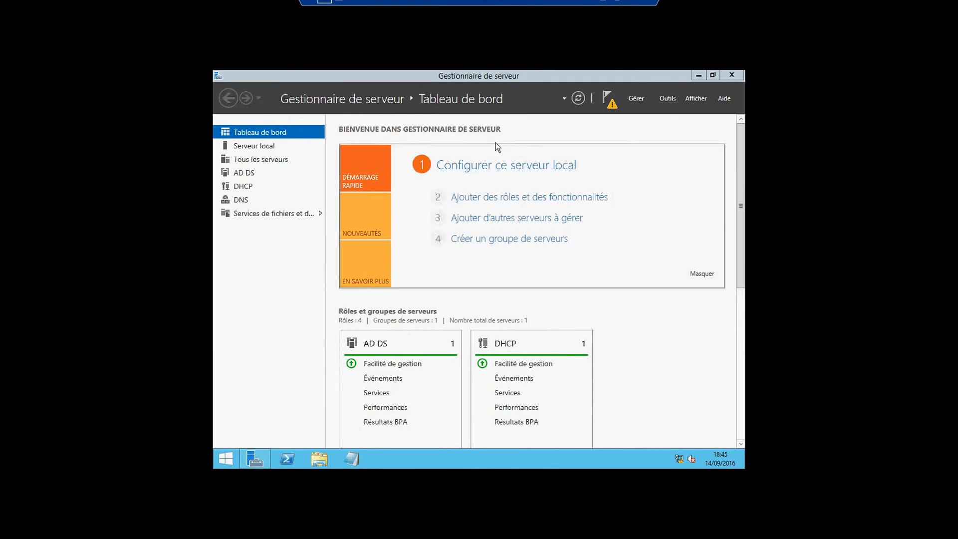
Open the Gestion des stratégies de groupe console and edit the mappage_lecteur GPO linked to the ecolepilote.com domain
left_click(666, 98)
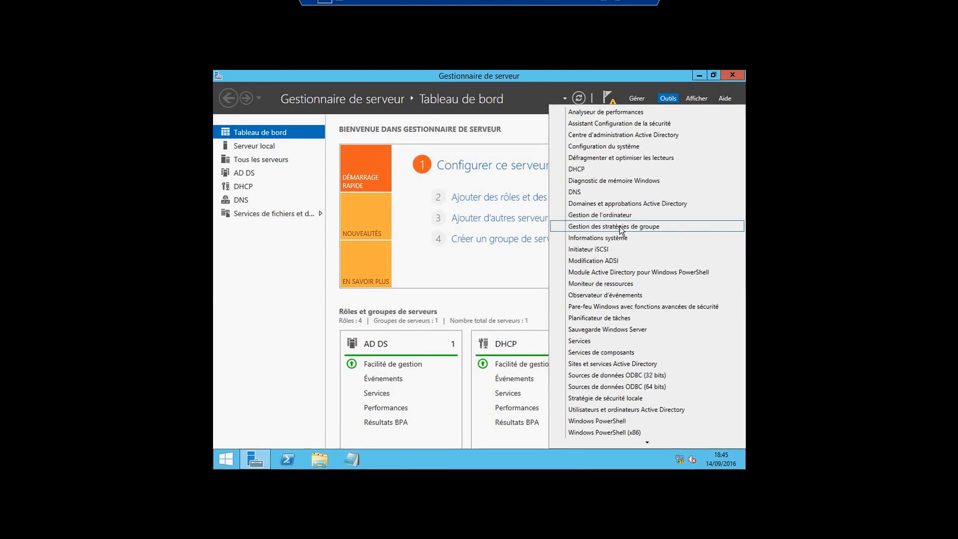
left_click(619, 226)
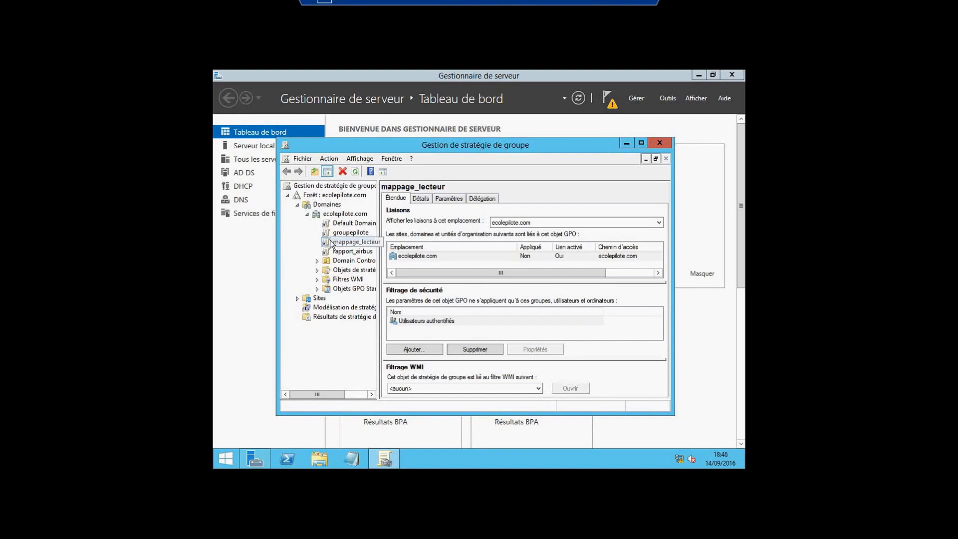
right_click(335, 216)
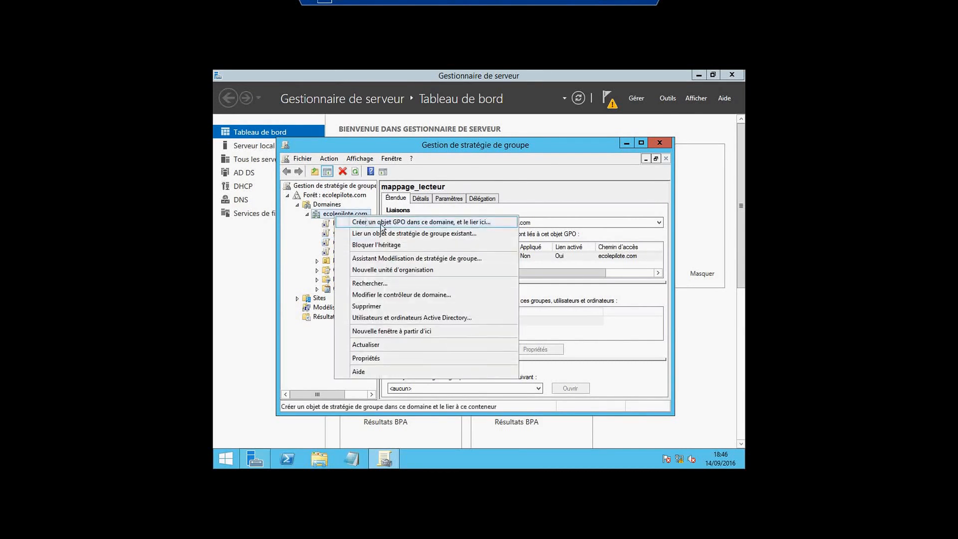
left_click(298, 239)
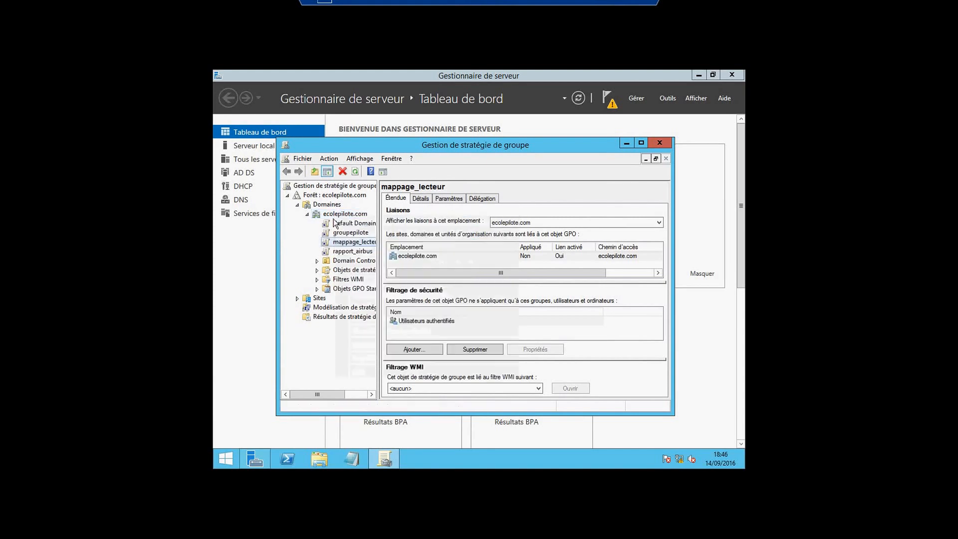
right_click(348, 242)
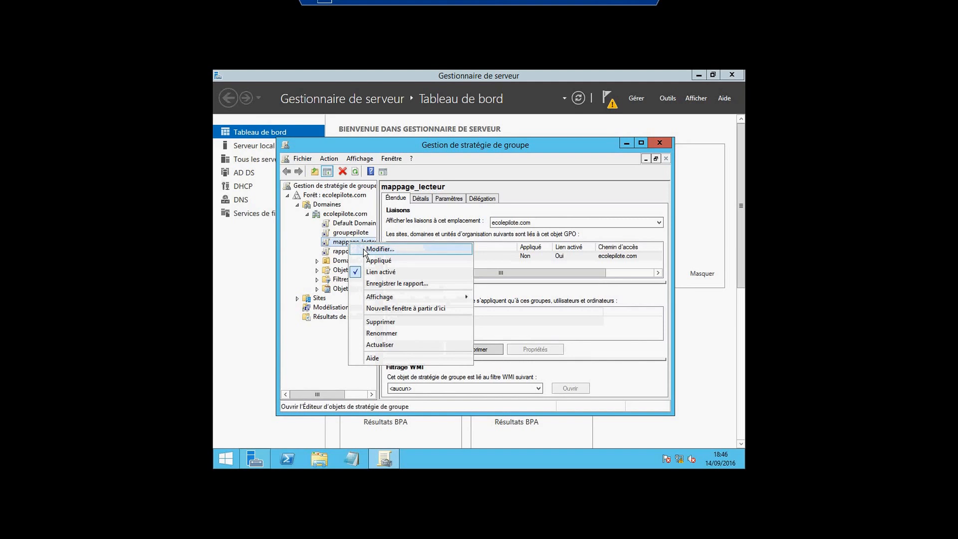
left_click(364, 250)
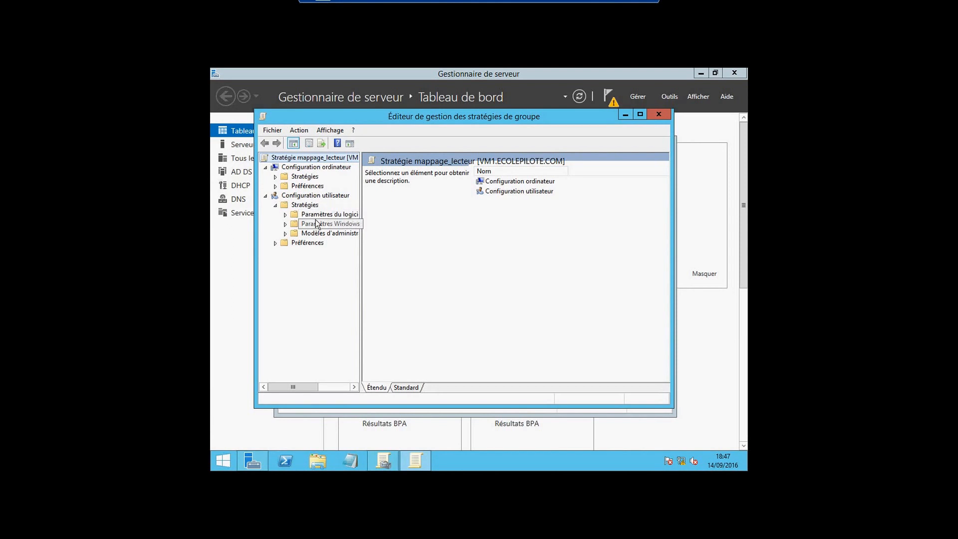
Start a new package under the user configuration's Installation de logiciel, examine the accepted package file types, and dismiss the file picker
left_click(286, 214)
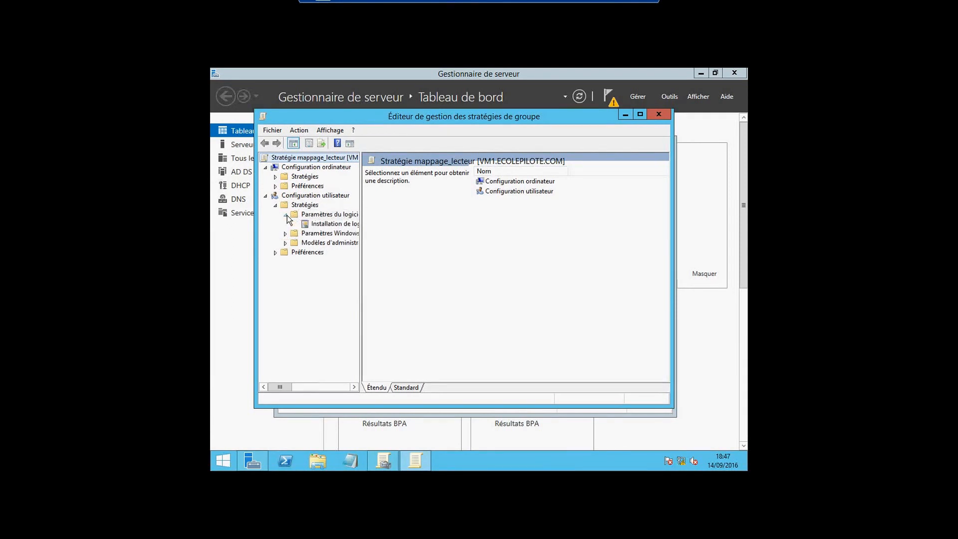
left_click(319, 226)
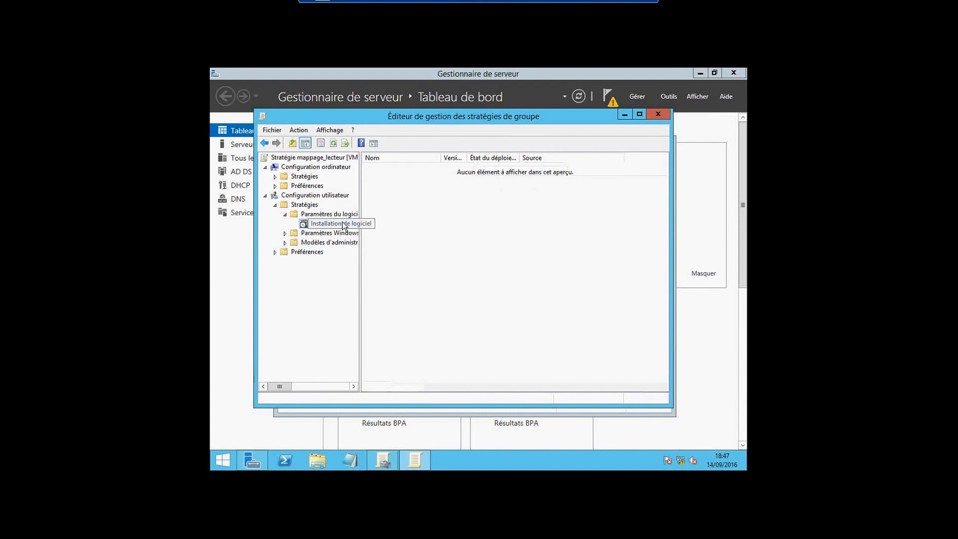
right_click(343, 225)
mouse_move(395, 228)
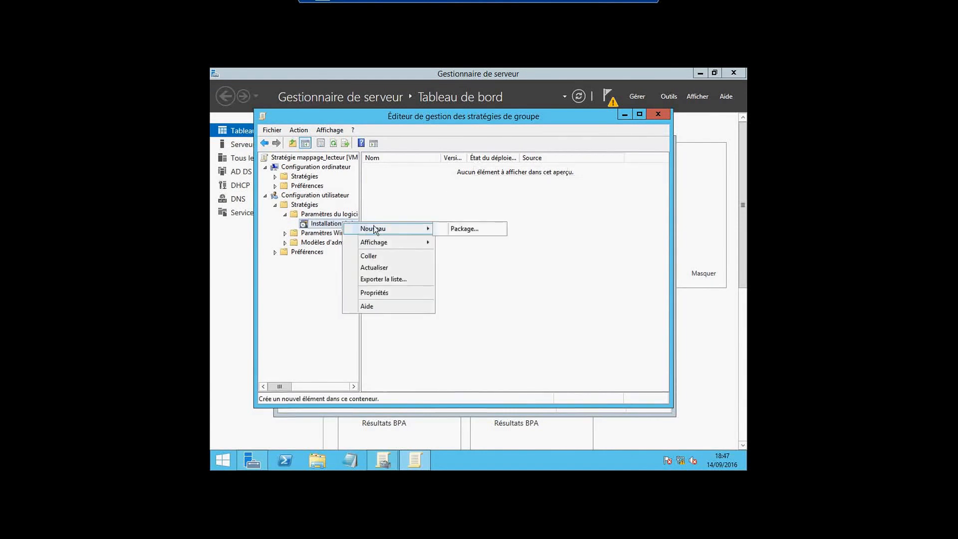
left_click(454, 229)
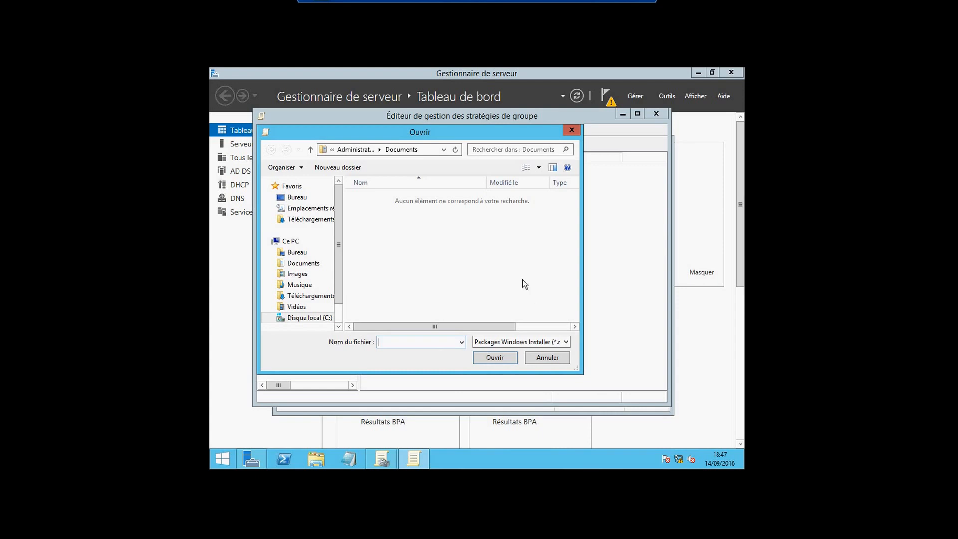
left_click(567, 343)
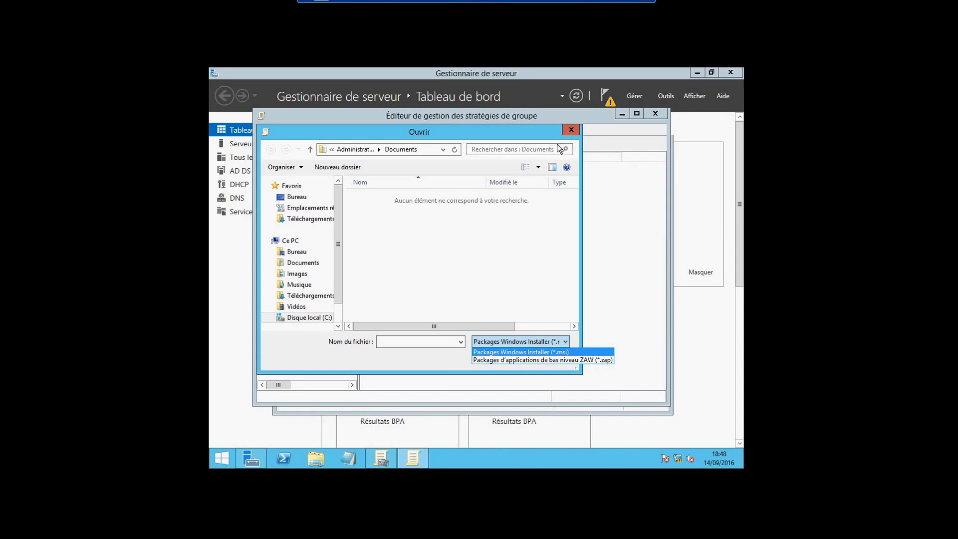
left_click(581, 130)
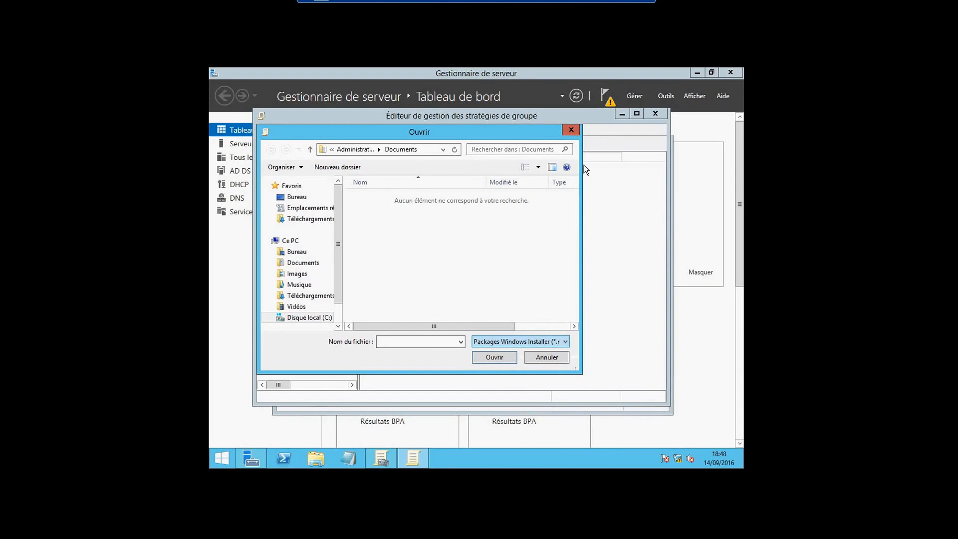
left_click(571, 129)
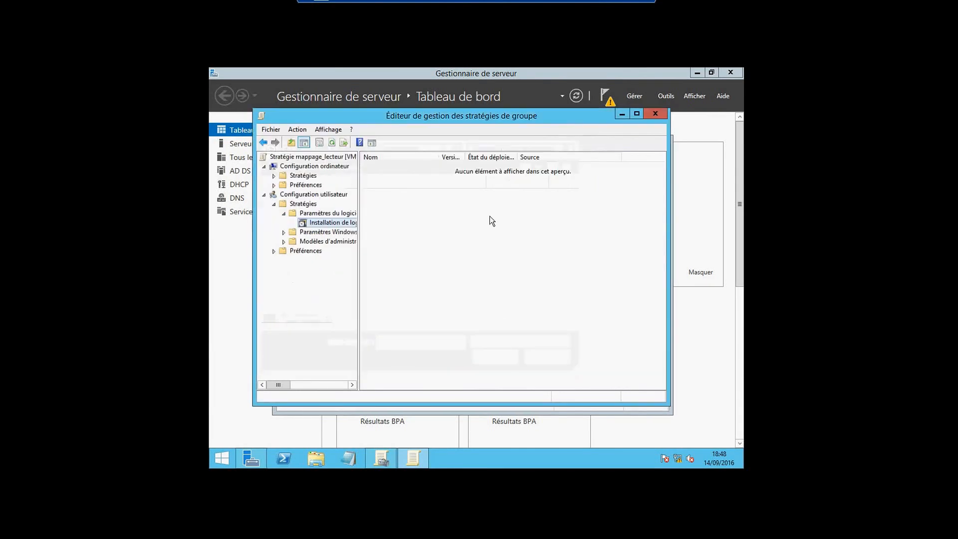
Expand Configuration ordinateur's Windows security settings down to the AppLocker rule categories under Stratégies de contrôle de l'application
left_click(275, 176)
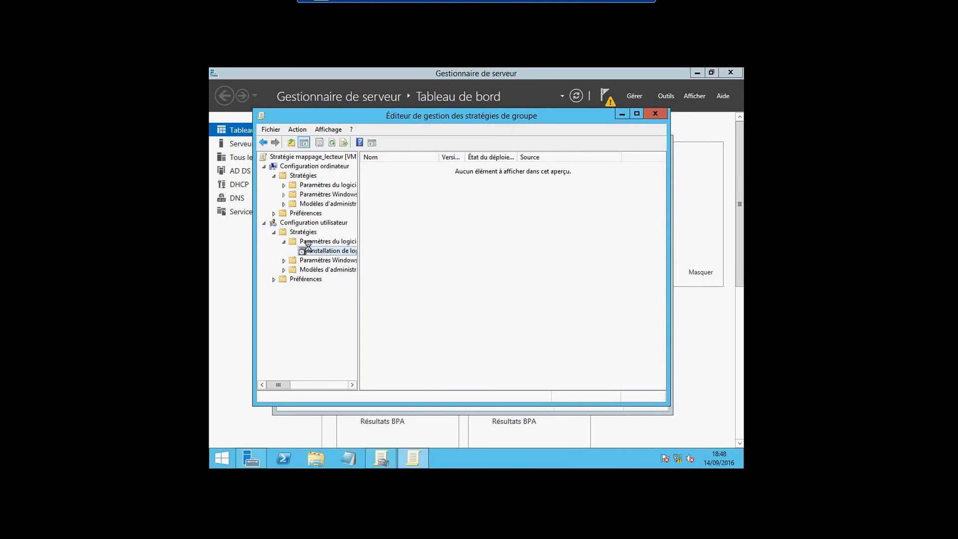
left_click(283, 194)
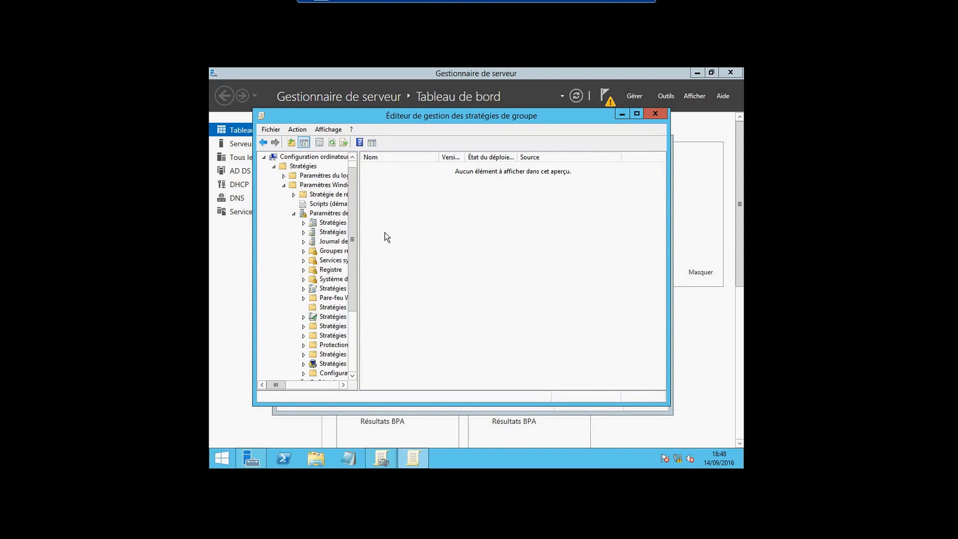
left_click_drag(358, 230, 444, 229)
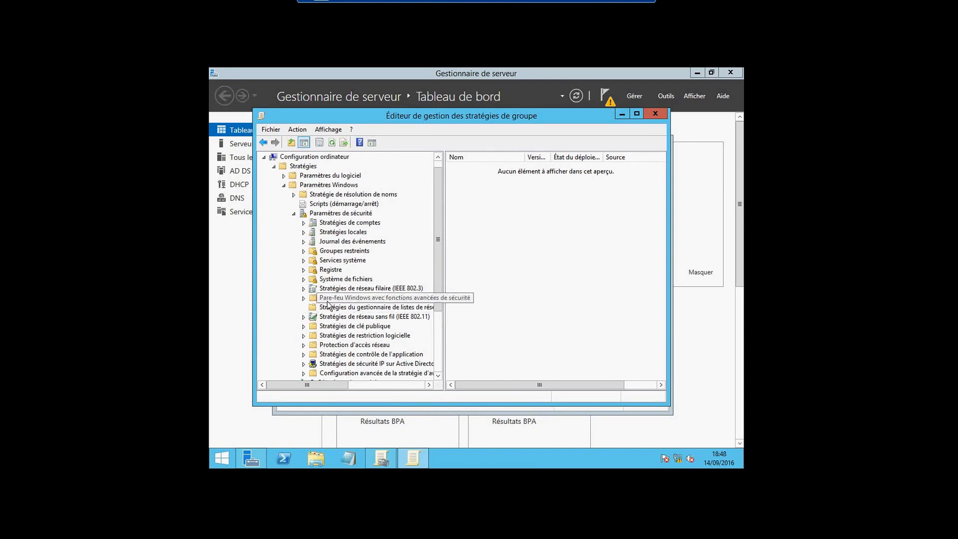
left_click_drag(439, 307, 438, 333)
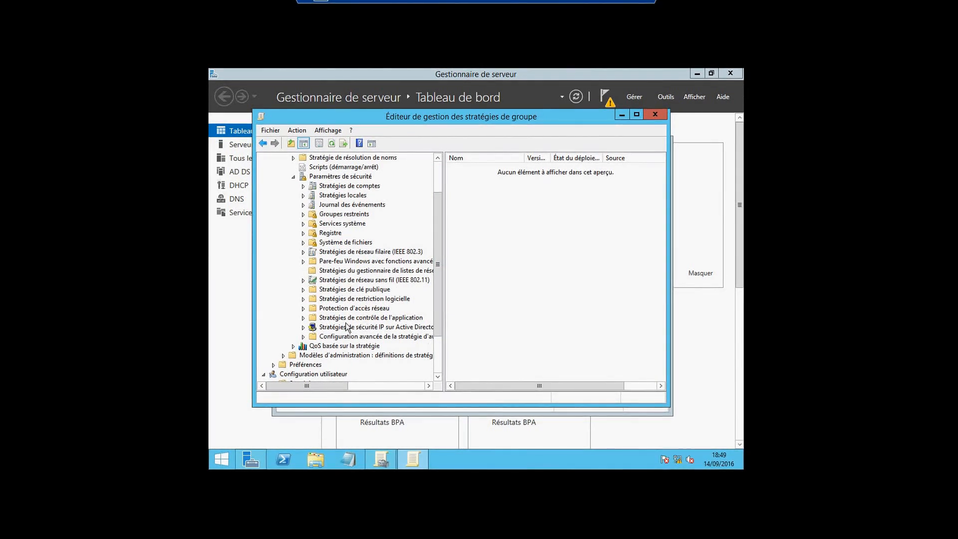
left_click(303, 318)
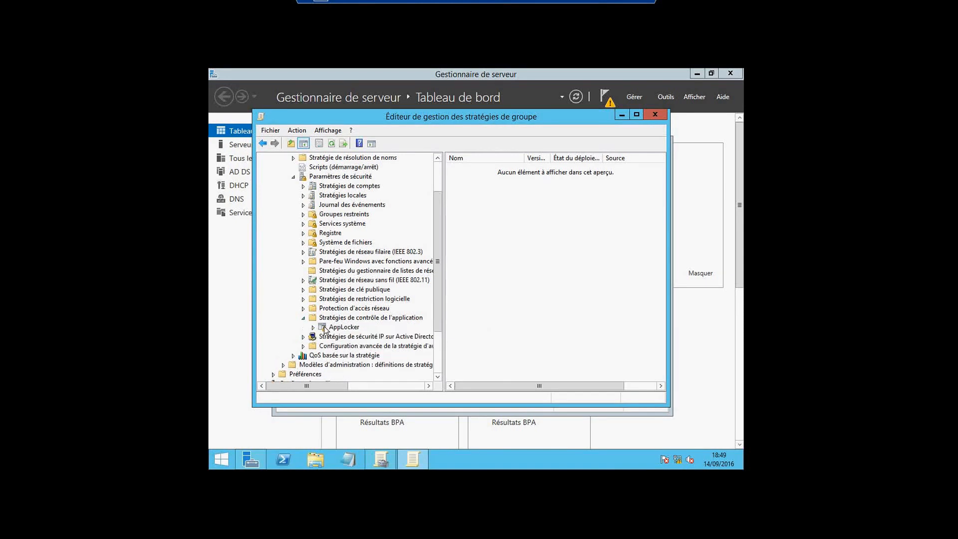
left_click(313, 328)
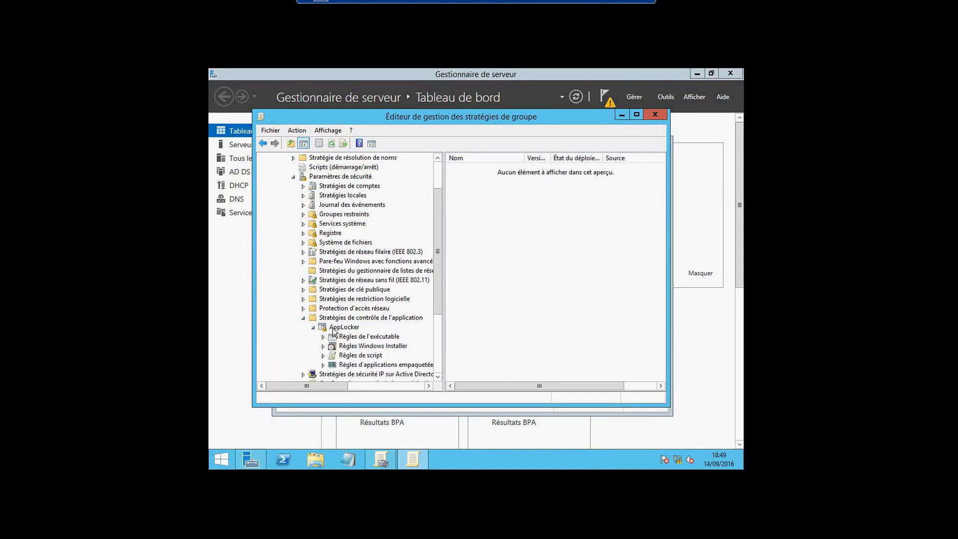
Create the default AppLocker rules for Règles de l'exécutable
right_click(353, 341)
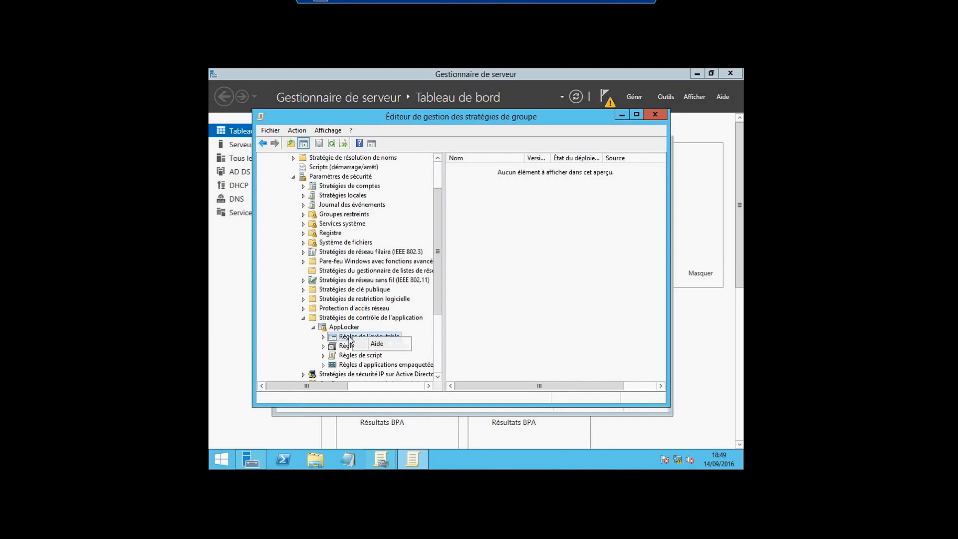
left_click(347, 338)
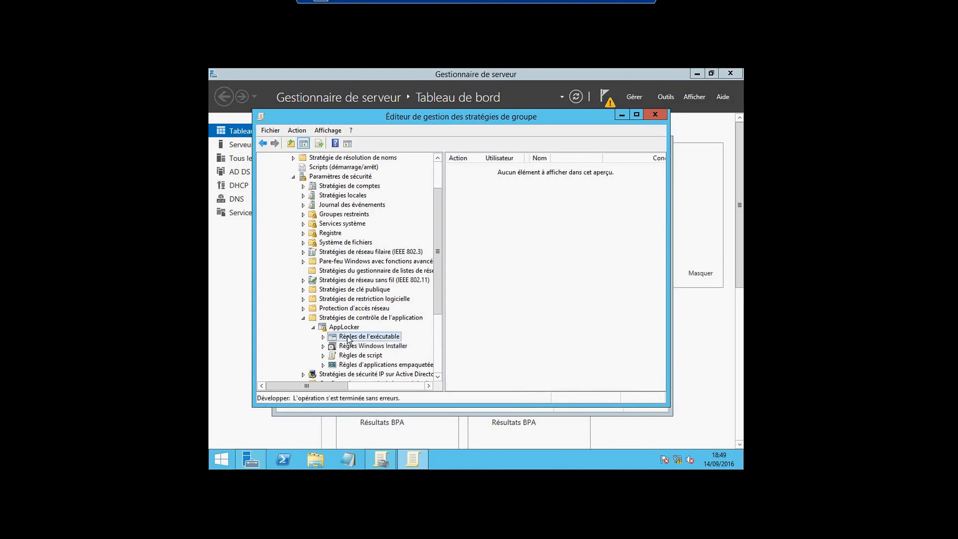
right_click(348, 340)
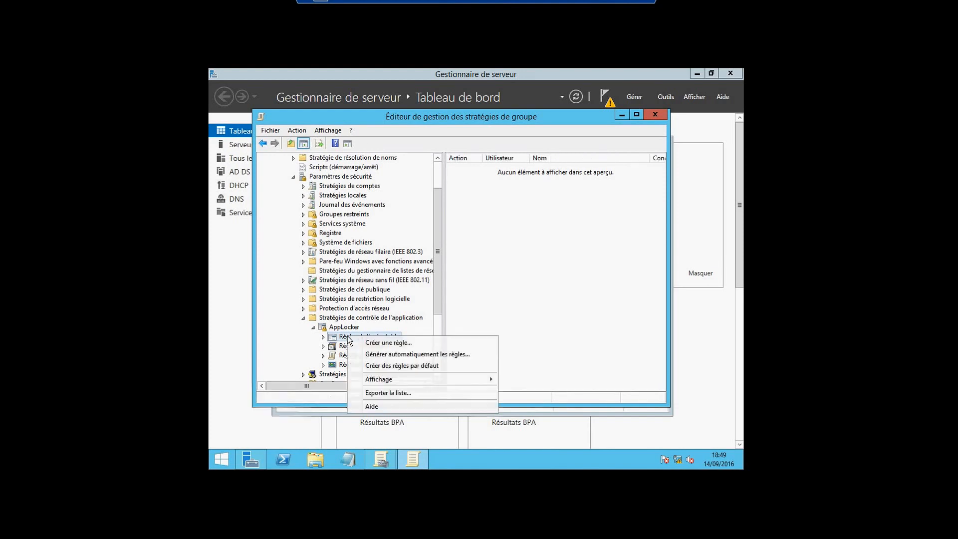
left_click(374, 367)
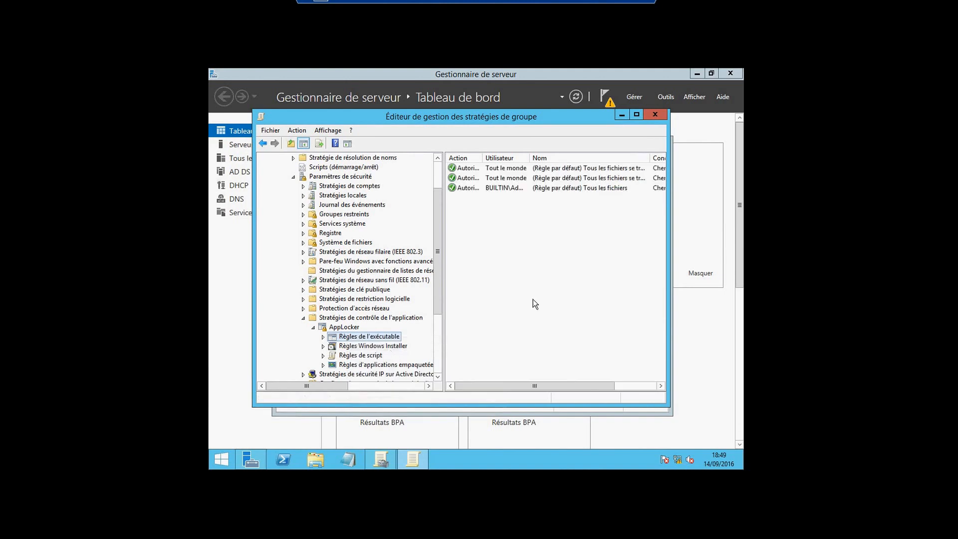
Try setting the Program Files default rule's action to Refuser for Tout le monde, then cancel
left_click(472, 168)
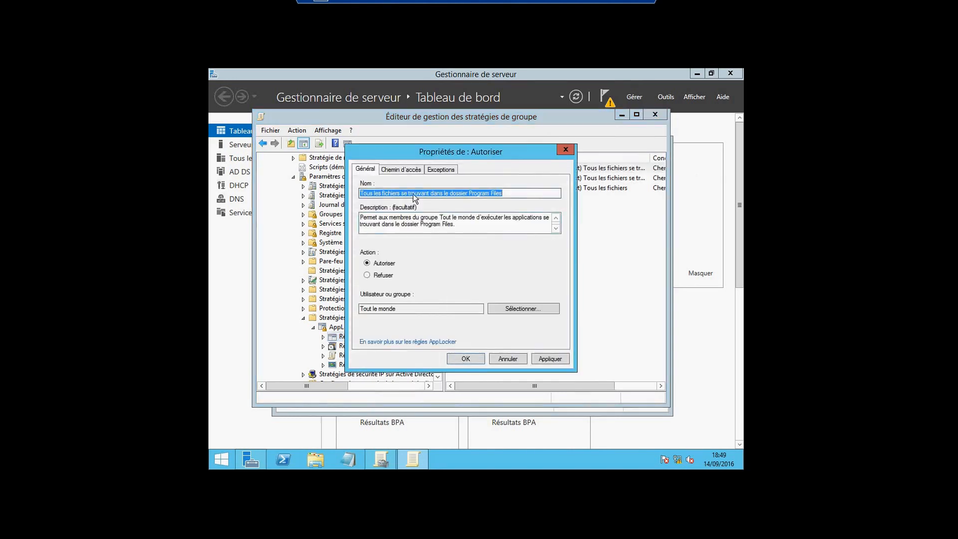
left_click(364, 275)
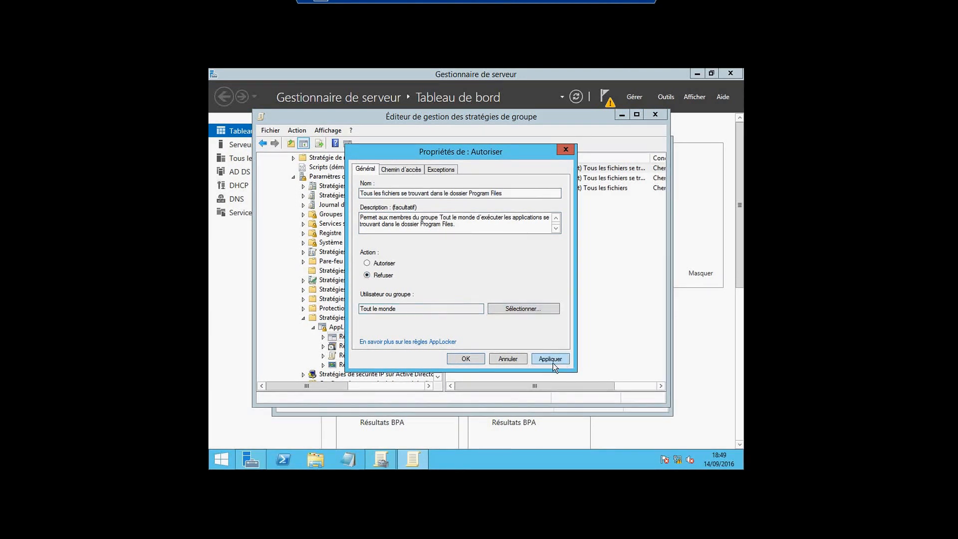
left_click(507, 359)
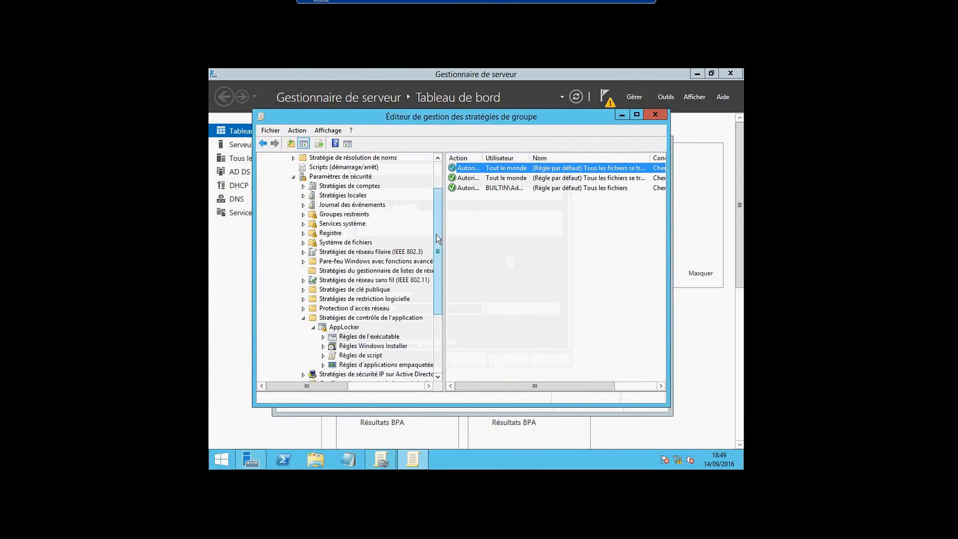
Close the policy editor and minimize the Gestion de stratégie de groupe console
left_click_drag(437, 222, 437, 199)
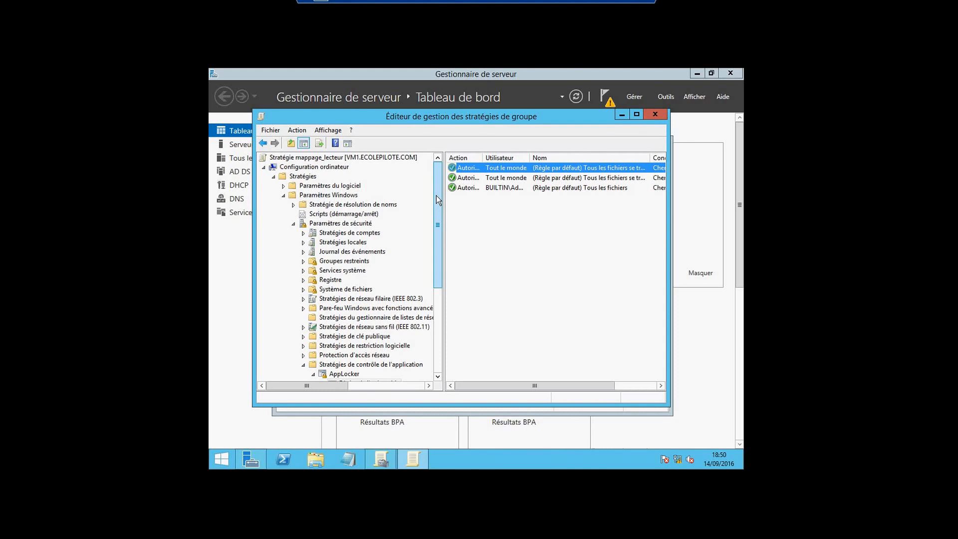
left_click_drag(438, 196, 440, 257)
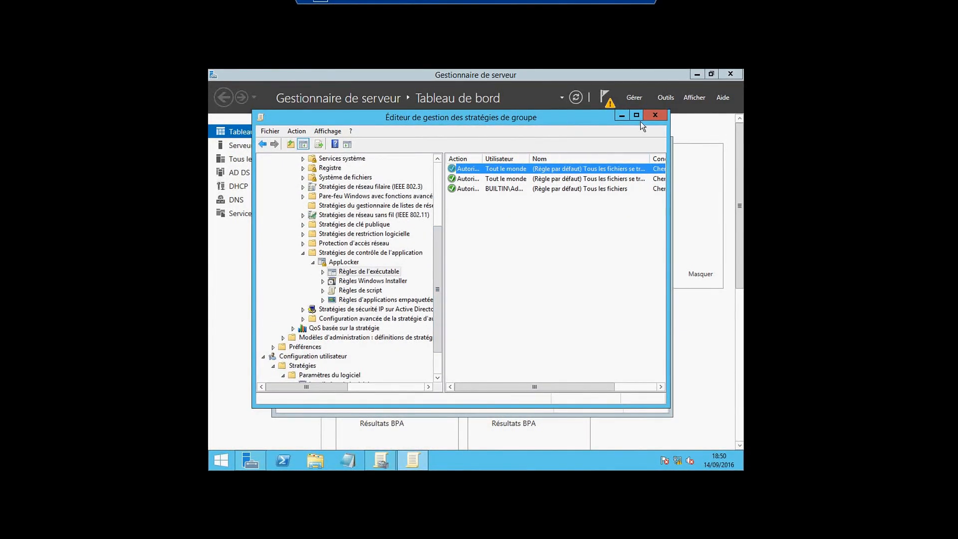
left_click(655, 116)
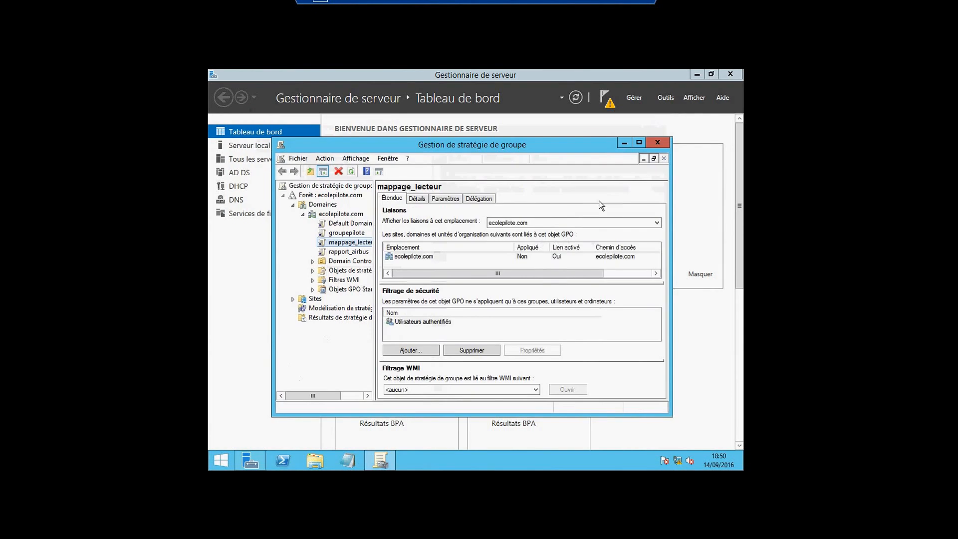
left_click(624, 144)
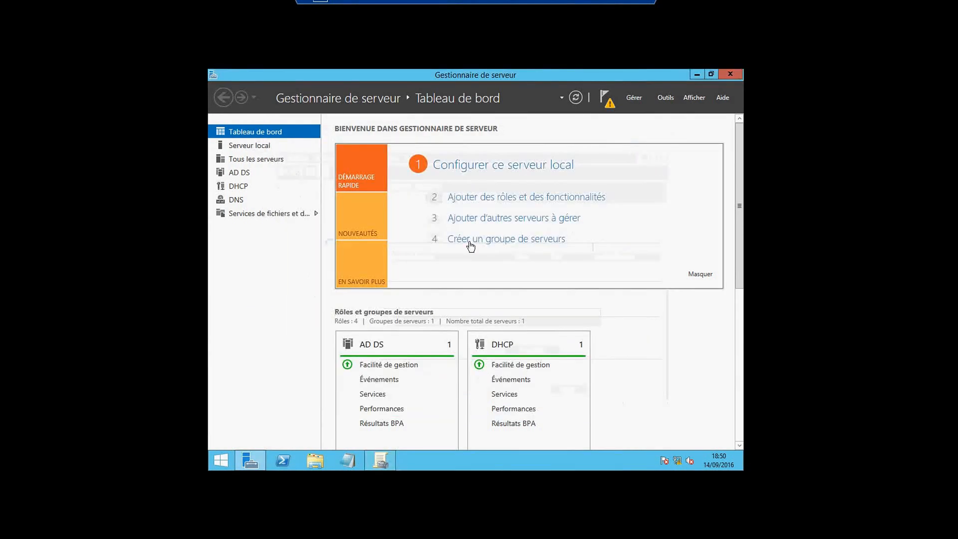
Open the Panneau de configuration from the Bureau folder in the file explorer
left_click(316, 462)
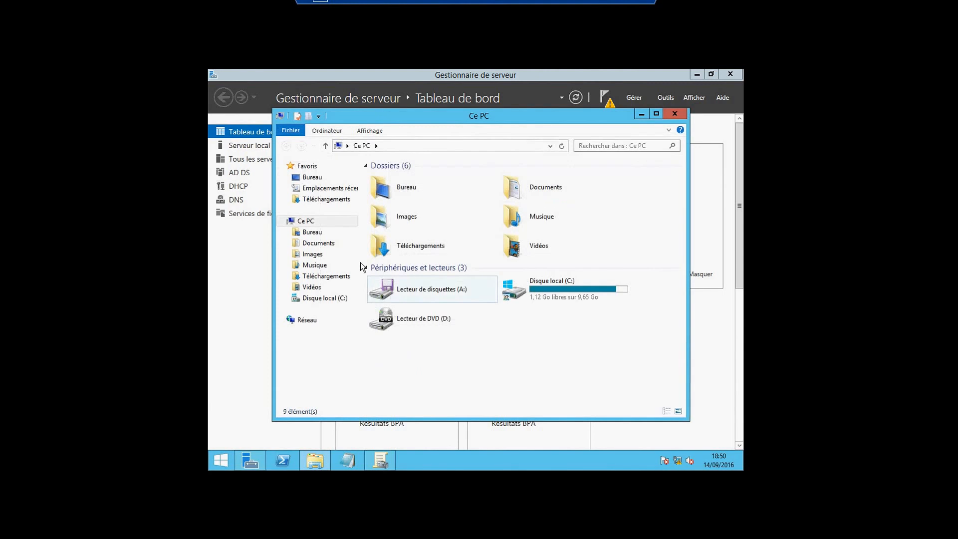
left_click(312, 177)
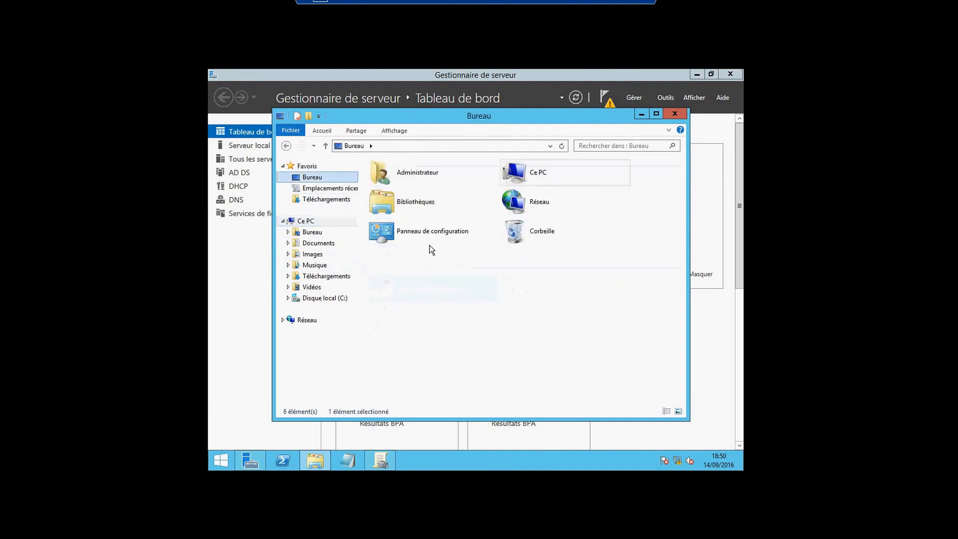
double_click(425, 234)
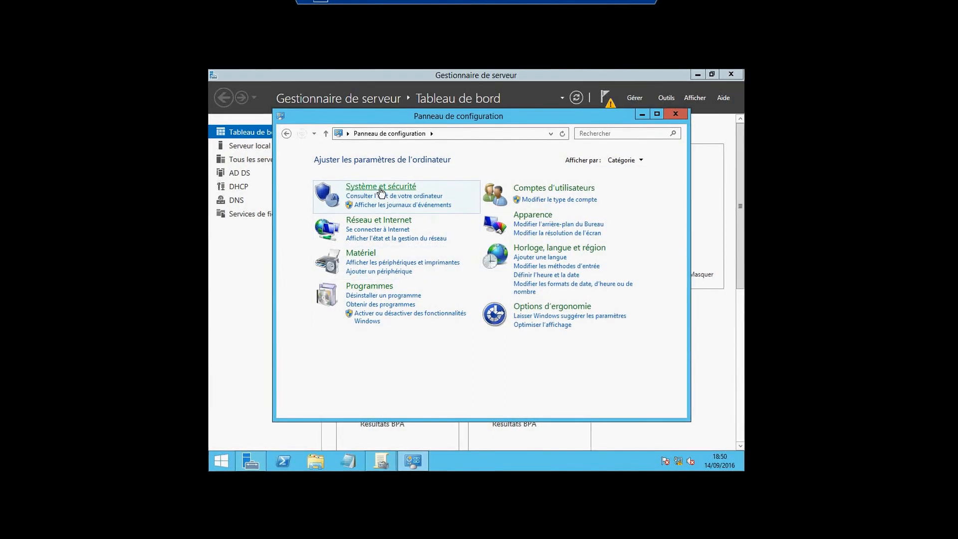
Check the Pare-feu Windows status under Système et sécurité, and close the Panneau de configuration
left_click(380, 188)
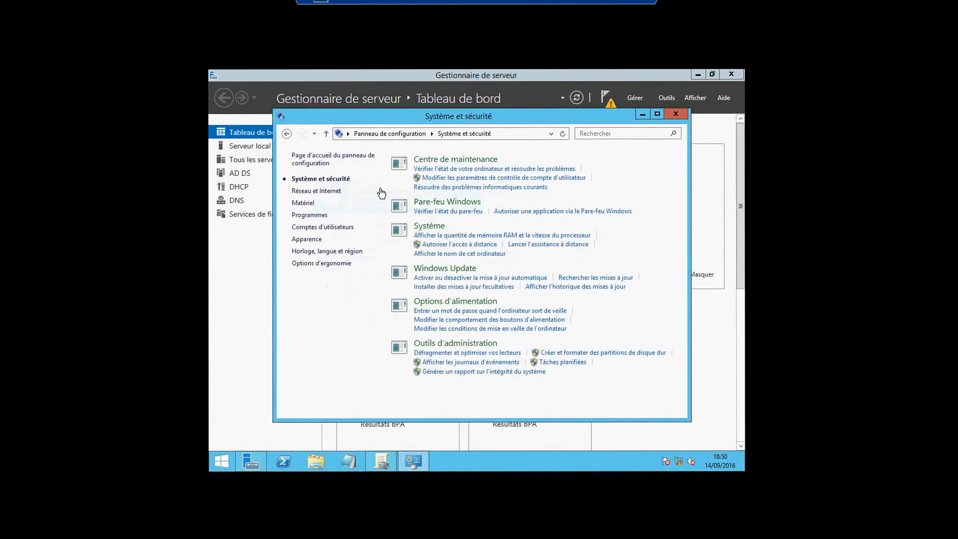
left_click(443, 203)
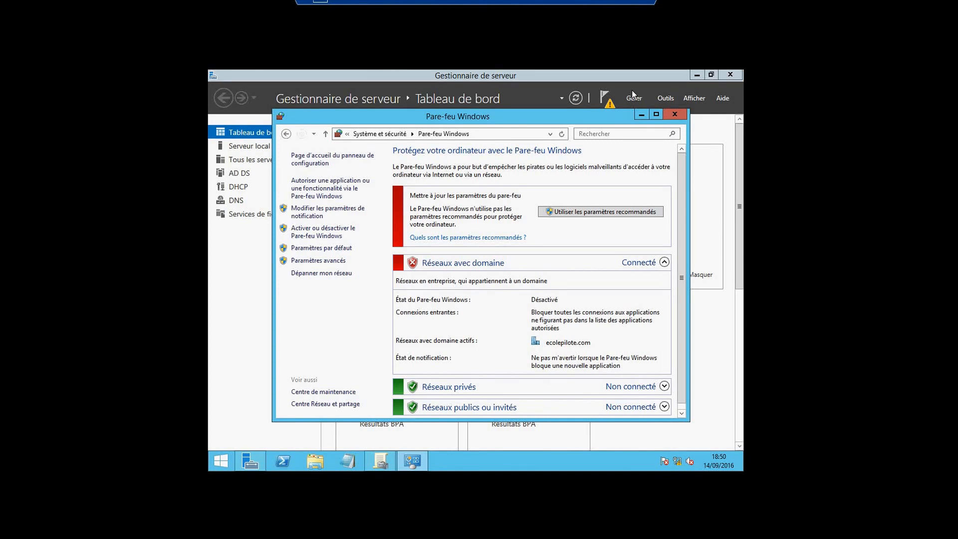
left_click(674, 115)
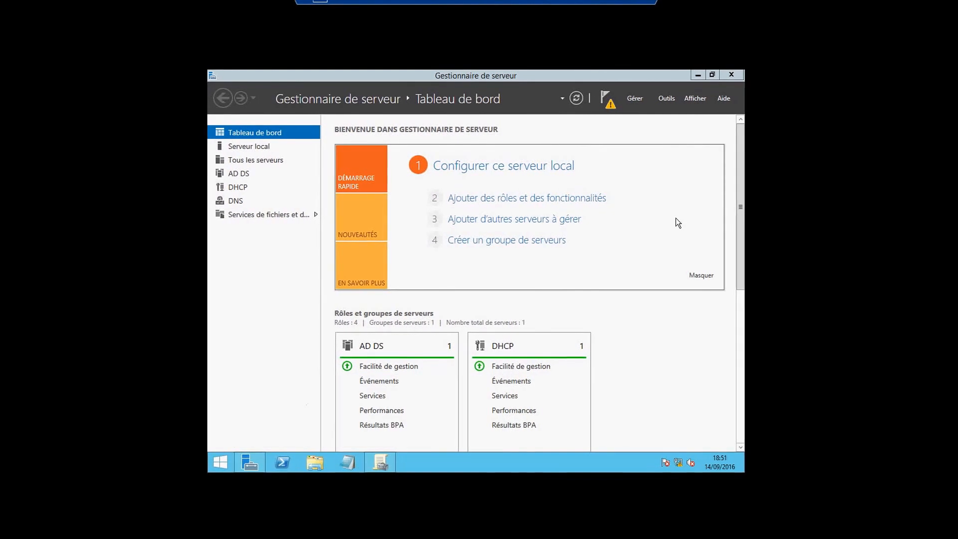
Search the server for mmc and open an empty management console
key("super+s")
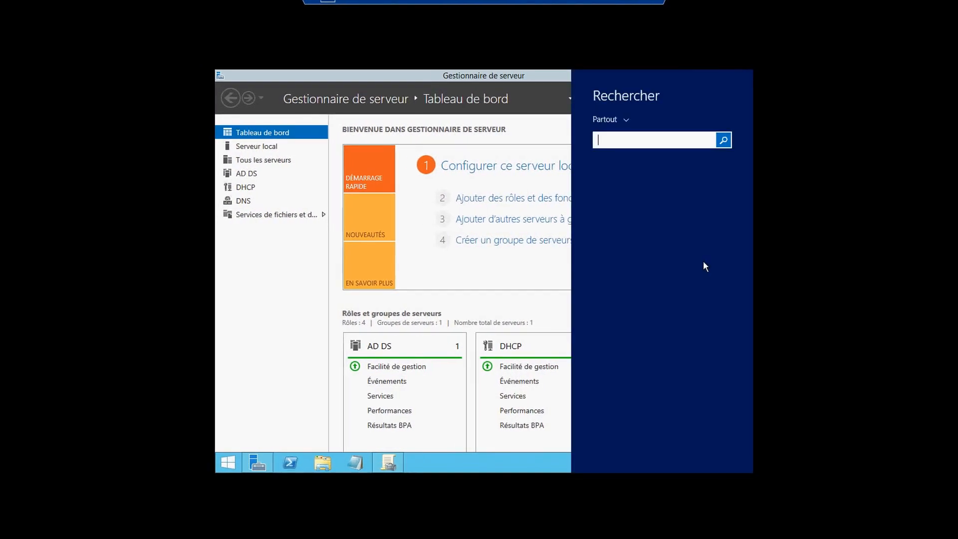
type("mm")
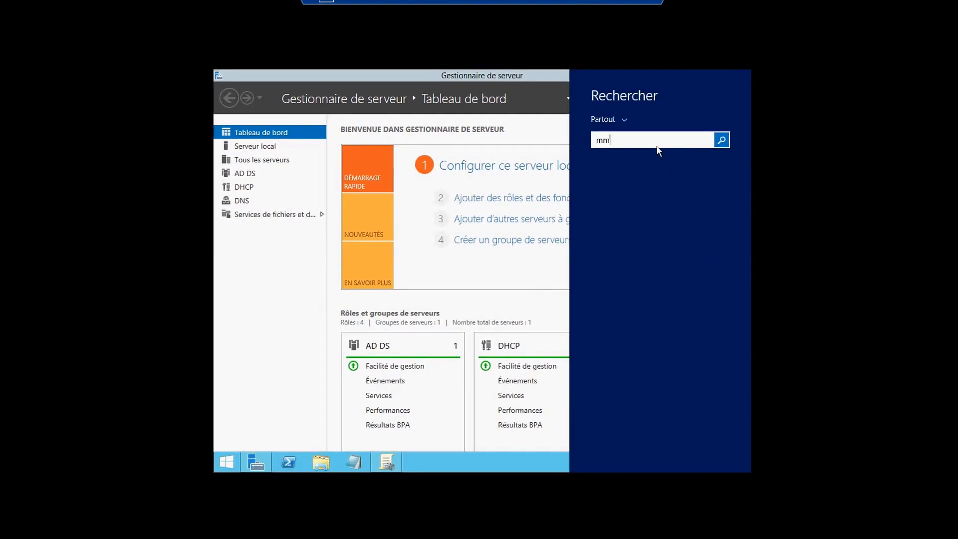
type("c")
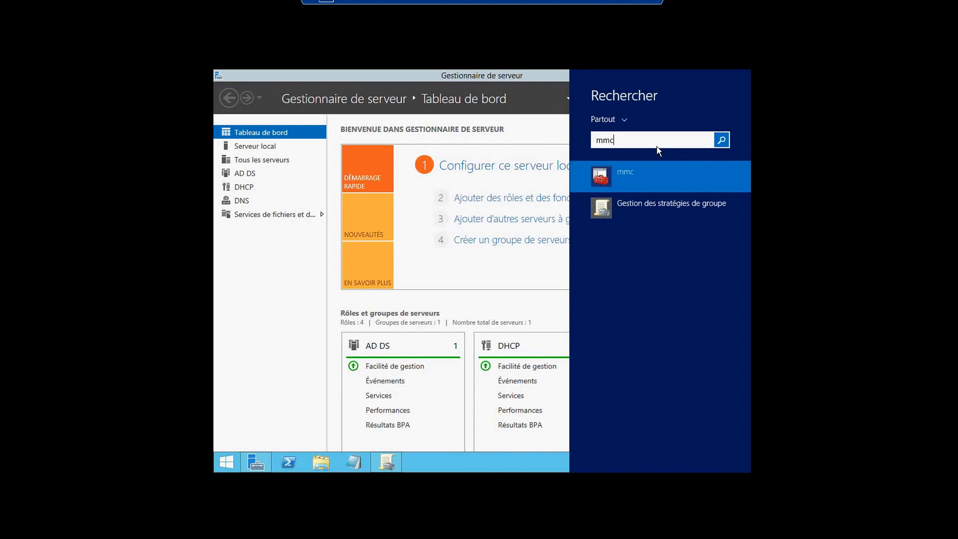
left_click(644, 173)
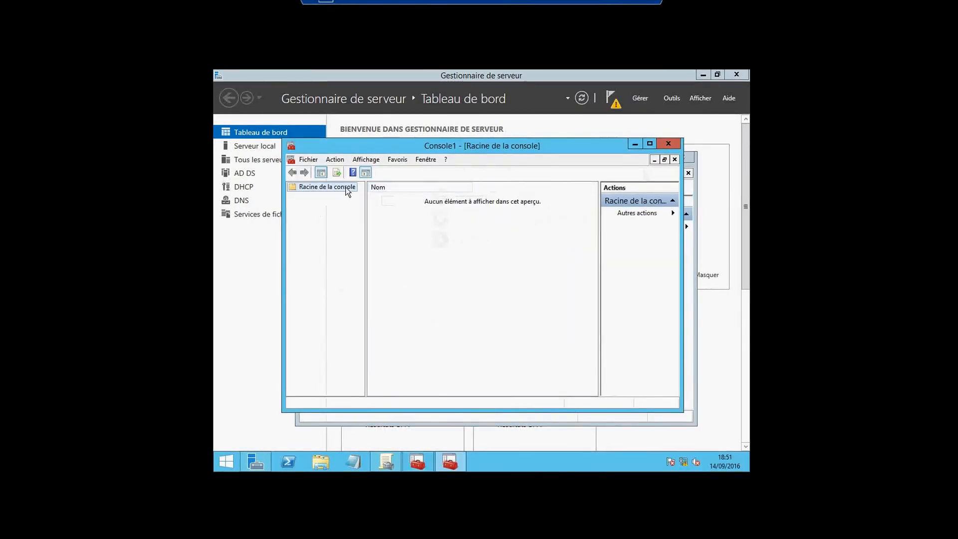
Add the Pare-feu Windows avec fonctions avancées de sécurité snap-in to the console, targeting the local computer
left_click(302, 162)
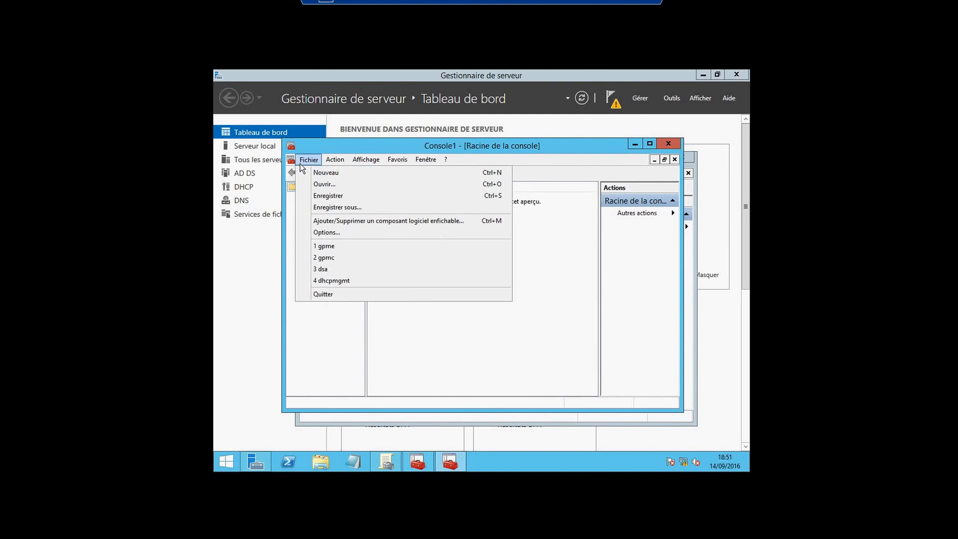
left_click(322, 219)
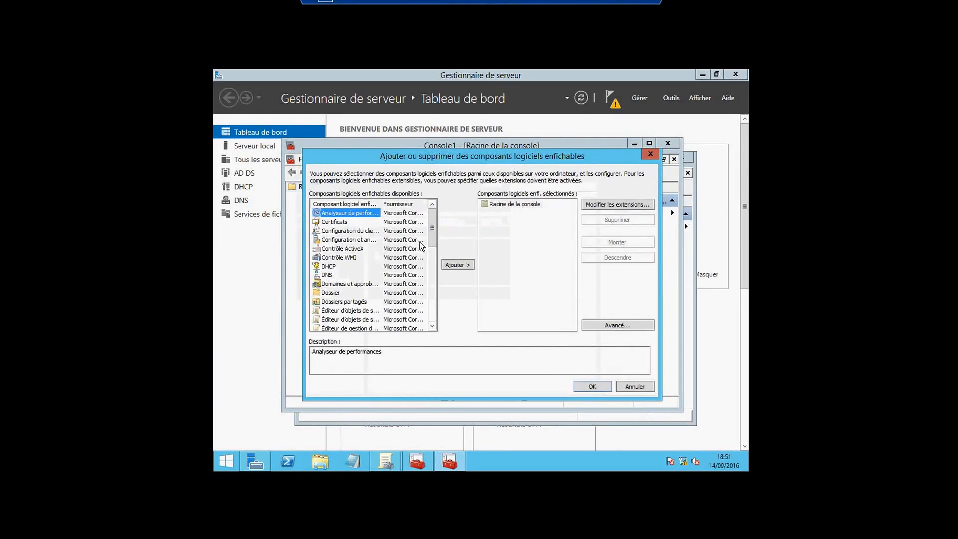
left_click_drag(432, 241, 431, 288)
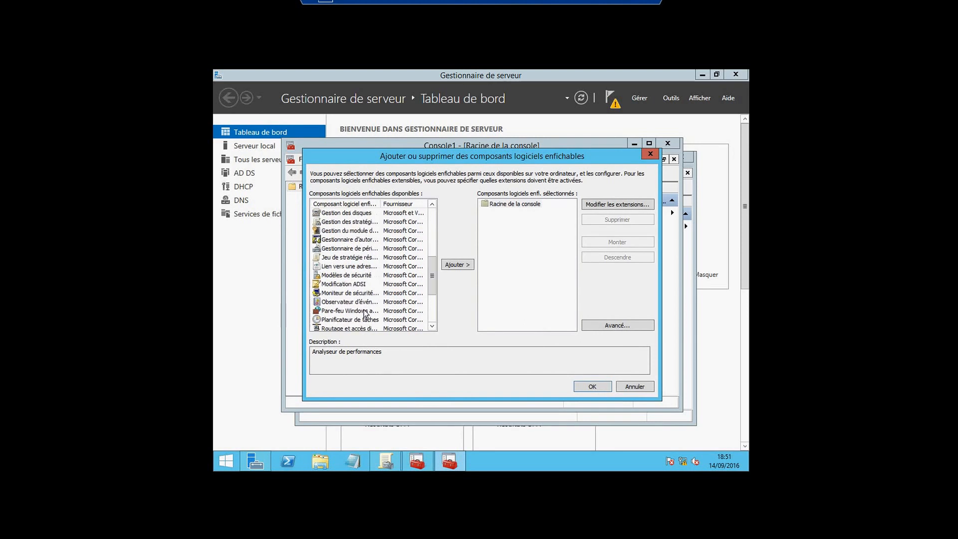
left_click(458, 264)
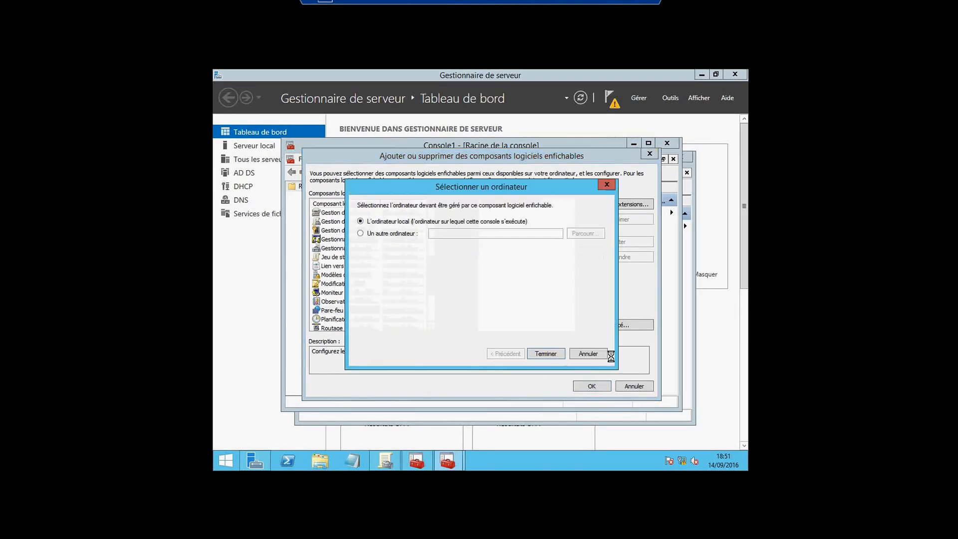
left_click(558, 354)
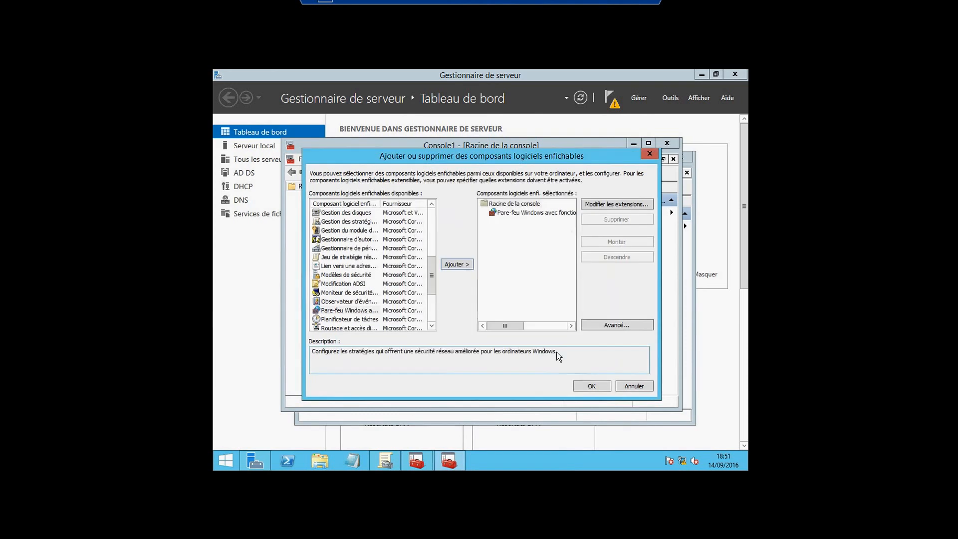
left_click(587, 387)
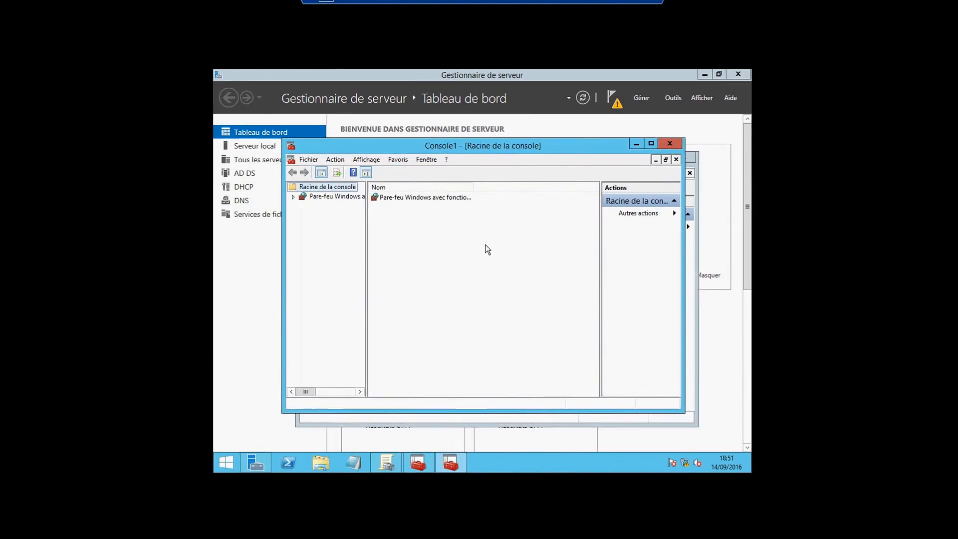
Open the firewall snap-in in a maximized console, expand its node and widen the console tree
double_click(426, 196)
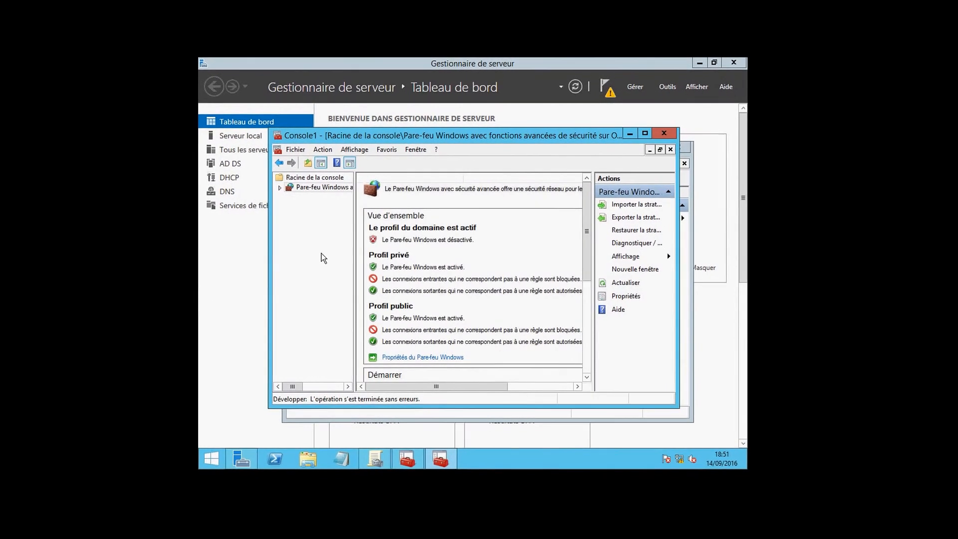
left_click(641, 129)
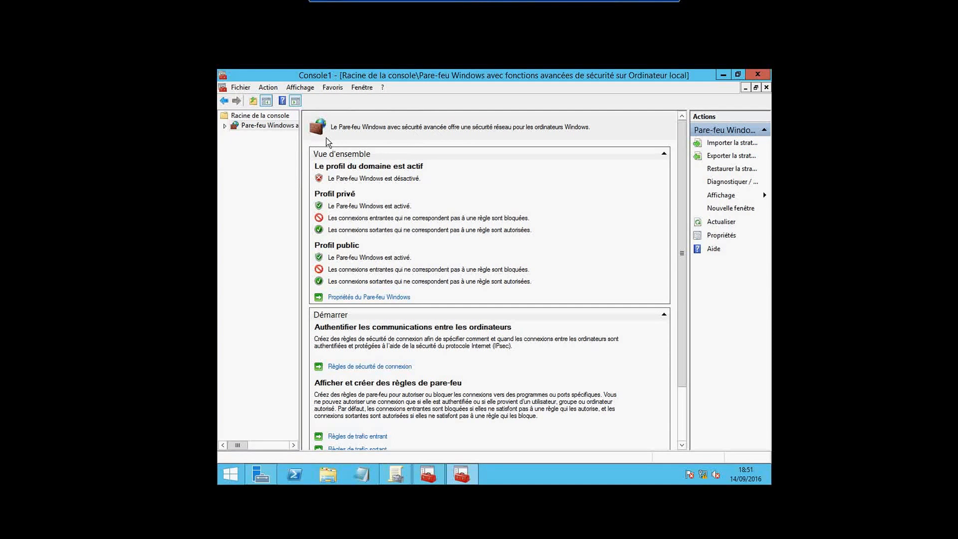
left_click(225, 127)
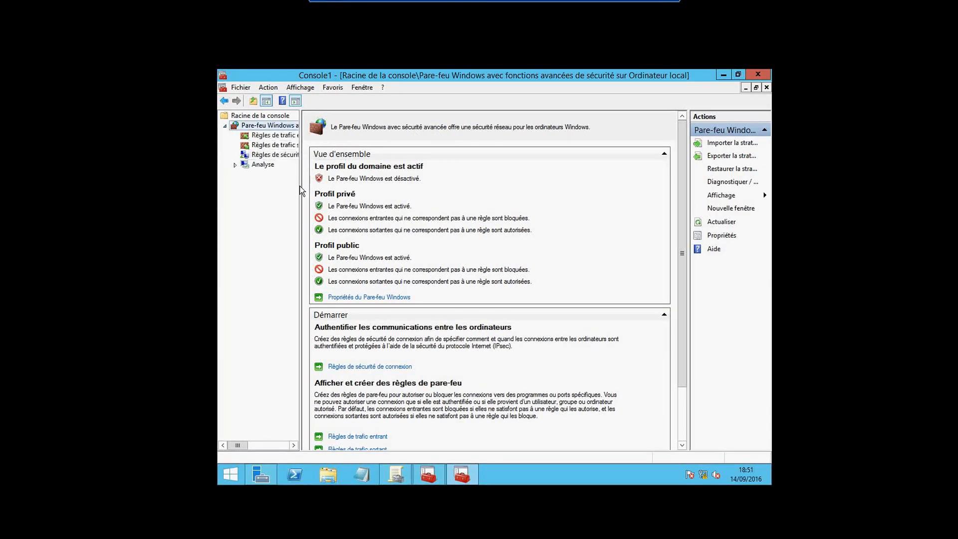
left_click_drag(300, 189, 338, 184)
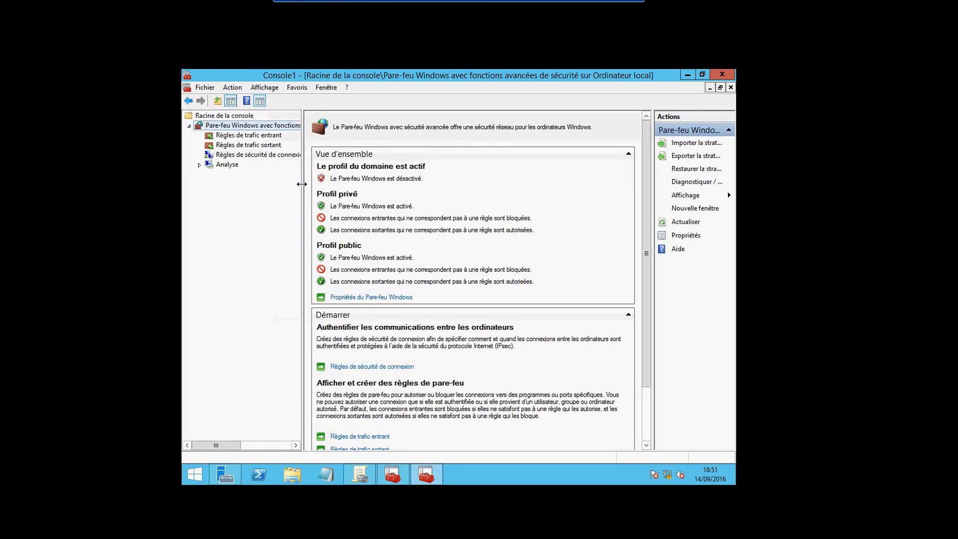
Review the Règles de trafic sortant, and the Règles de trafic entrant across to their protocol and port columns
left_click(236, 148)
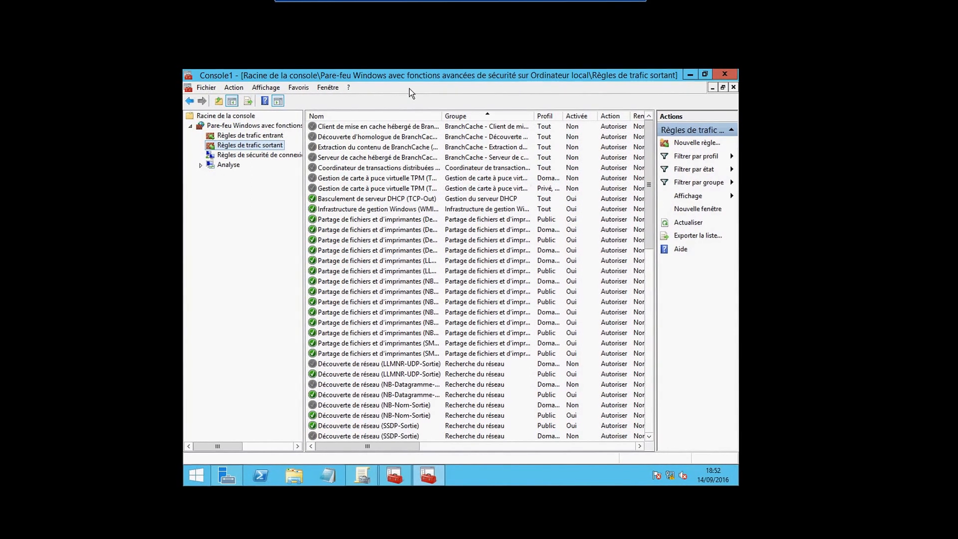
left_click(250, 135)
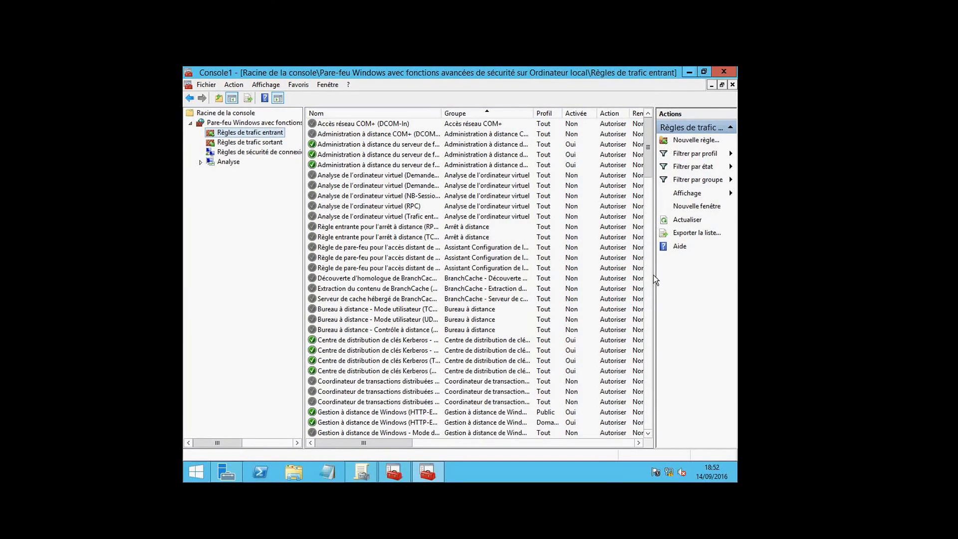
left_click_drag(655, 280, 711, 267)
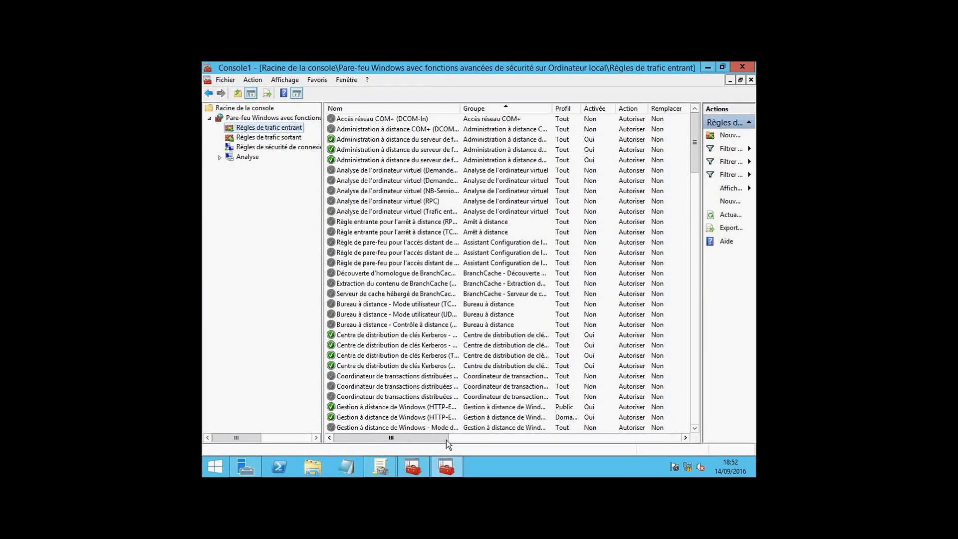
left_click_drag(446, 439, 541, 450)
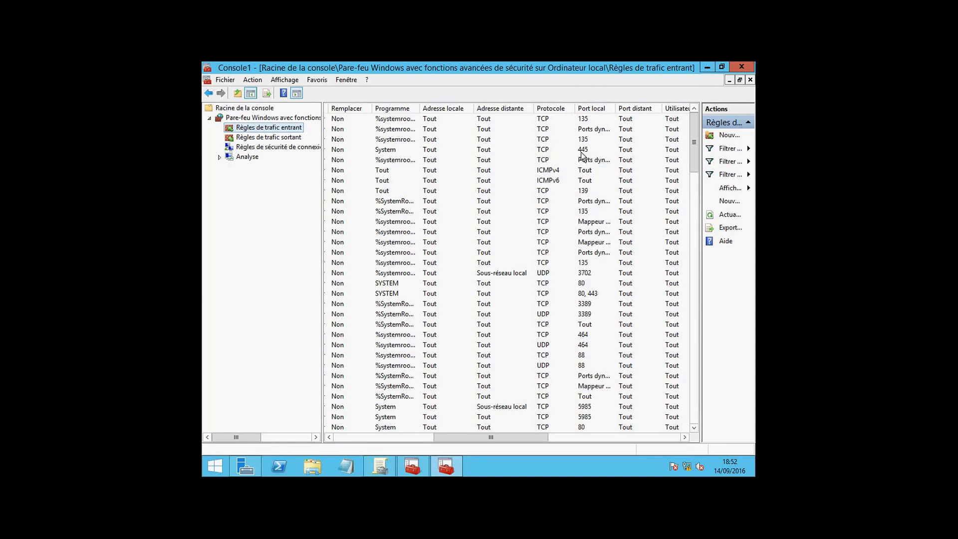
Select the inbound BranchCache hosted cache server rule for ports 80, 443 and examine its columns back to the rule name
left_click(582, 295)
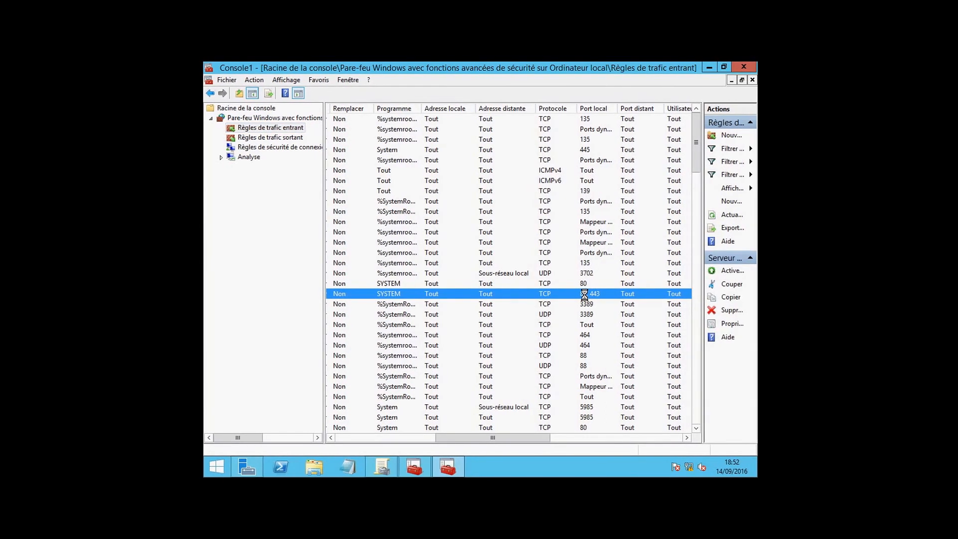
key("Left")
key("Left")
key("Left")
key("Left")
key("Left")
key("Left")
key("Left")
key("Left")
key("Left")
key("Left")
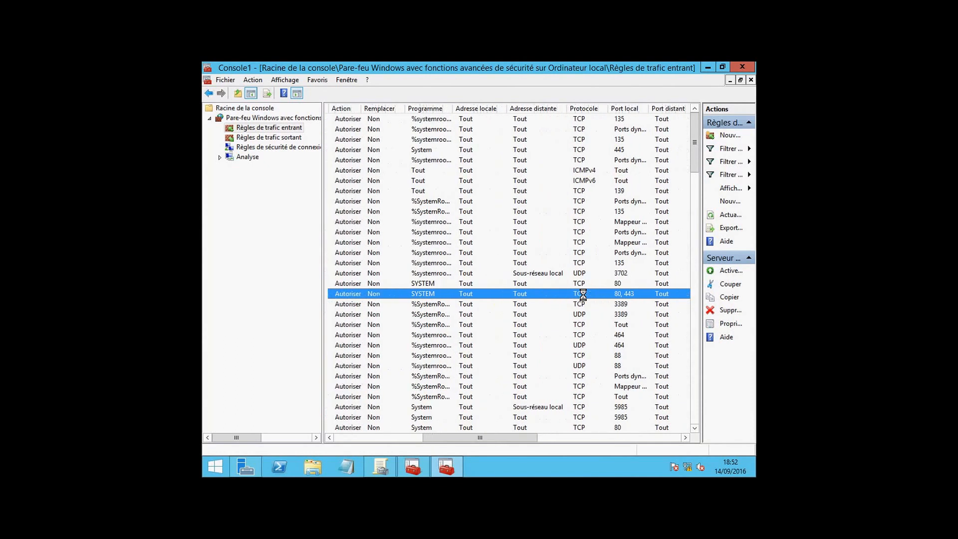
key("Left")
key("Left")
key("Left")
key("Left")
key("Left")
key("Left")
key("Left")
key("Left")
key("Left")
key("Left")
key("Left")
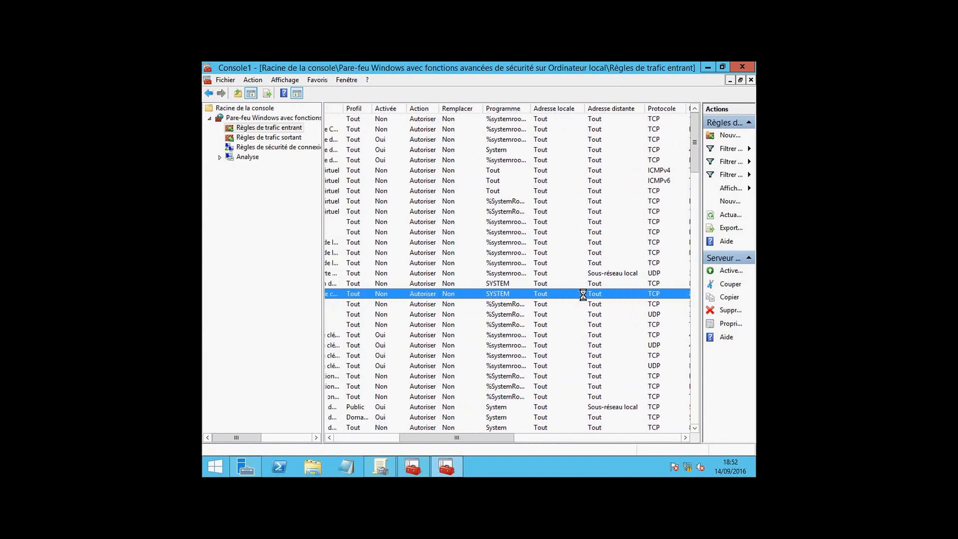
key("Left")
key("Left")
key("Left")
key("Left")
key("Left")
key("Left")
key("Left")
key("Left")
key("Left")
key("Left")
key("Left")
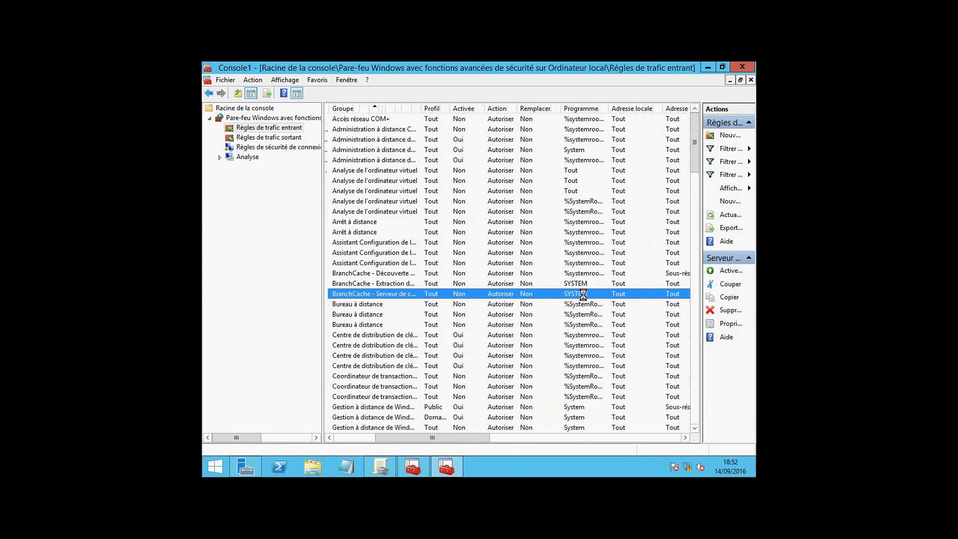
key("Left")
key("Left")
key("Left")
key("Left")
key("Left")
key("Left")
key("Left")
key("Left")
key("Left")
key("Left")
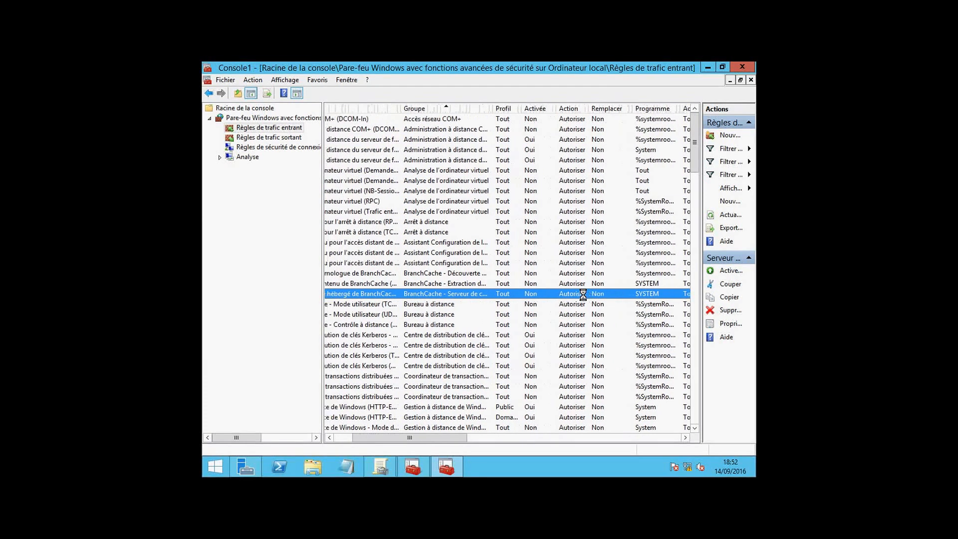
key("Left")
key("Left")
key("Left")
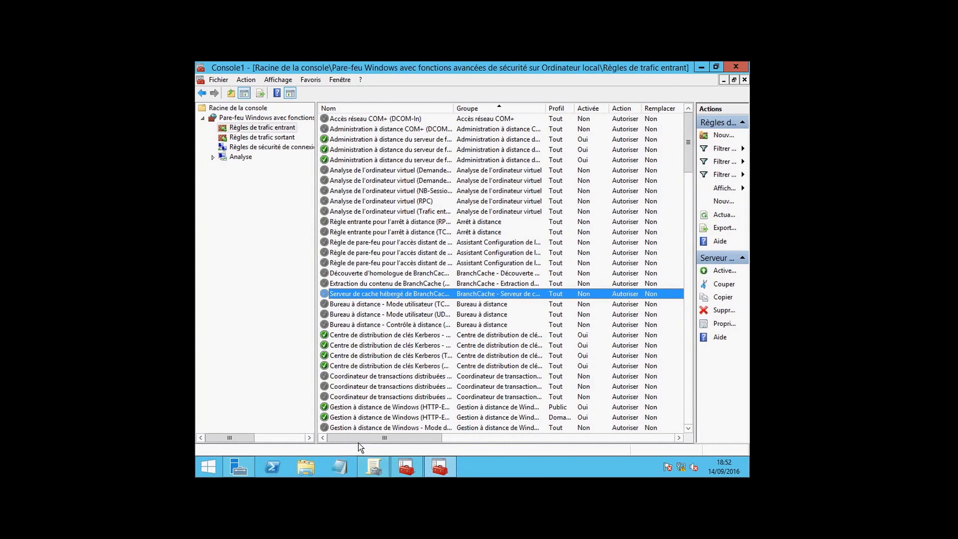
left_click_drag(349, 437, 491, 446)
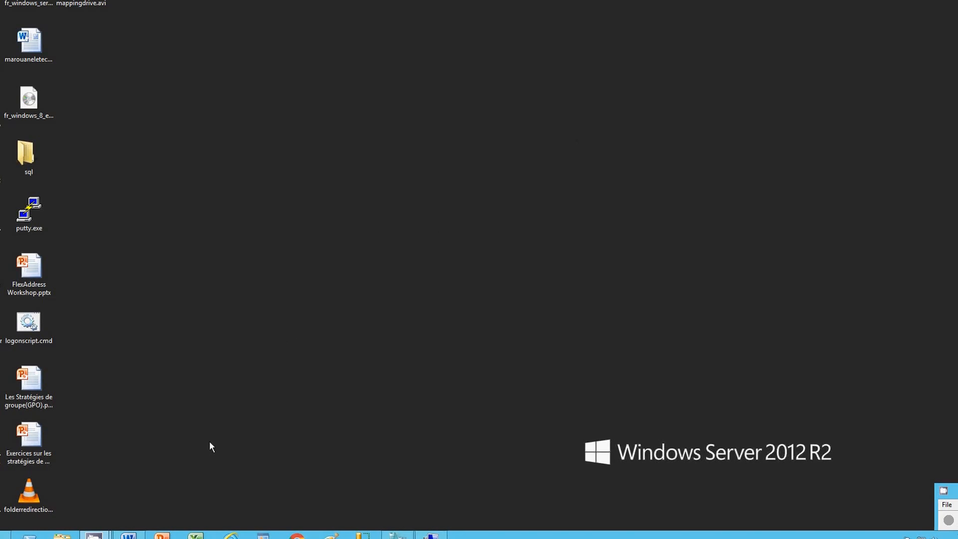
Switch to liens importants.docx in Word, highlight the first YouTube channel name and the Facebook page name, and minimize the document
left_click(129, 535)
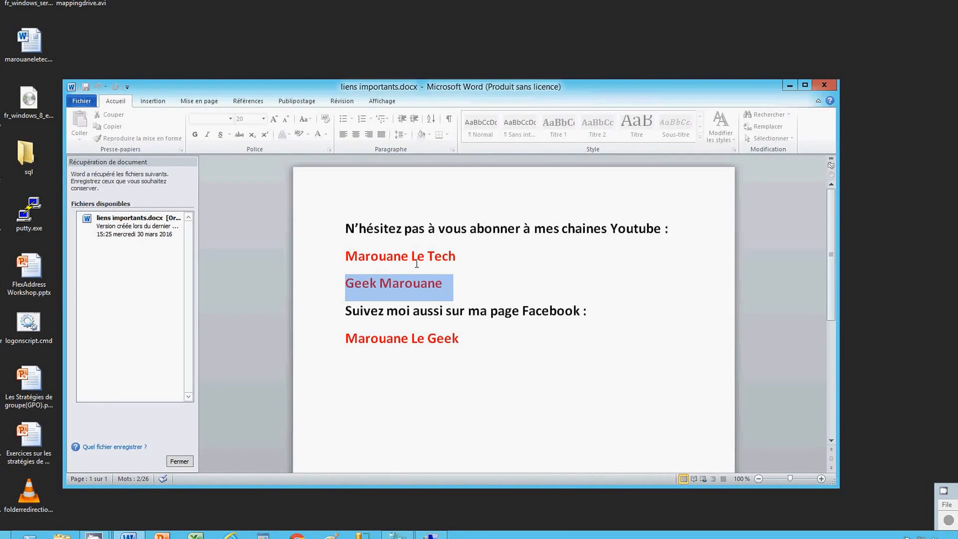
left_click(415, 333)
left_click_drag(454, 259, 369, 252)
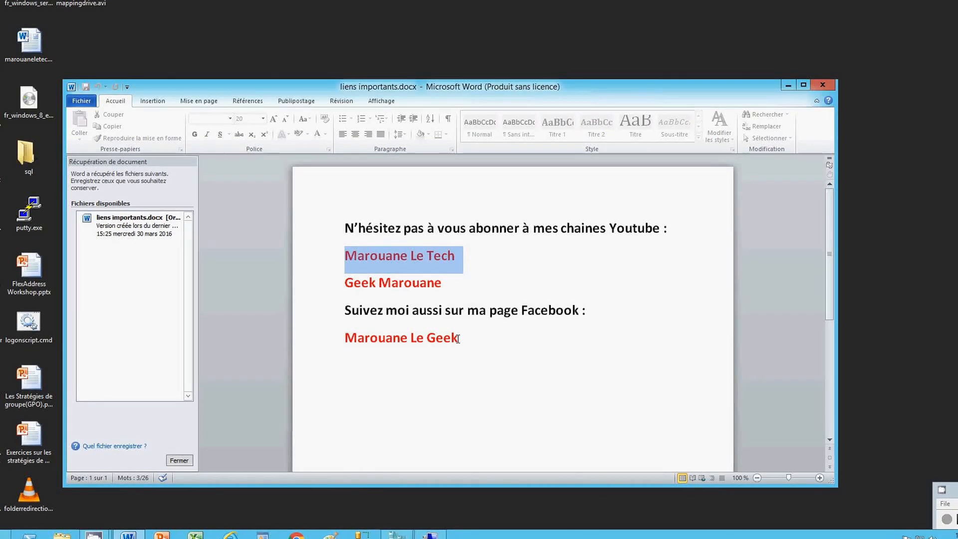
left_click_drag(459, 338, 357, 330)
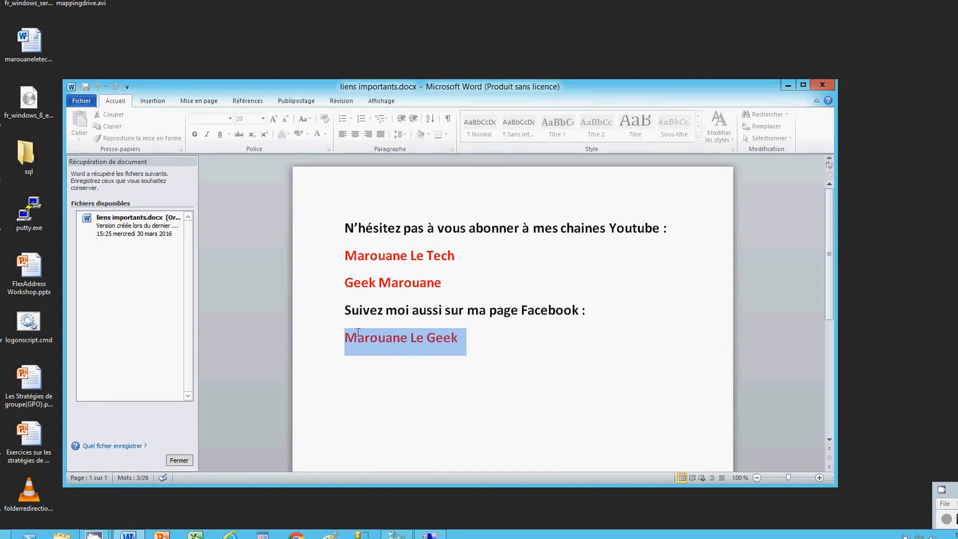
left_click(788, 87)
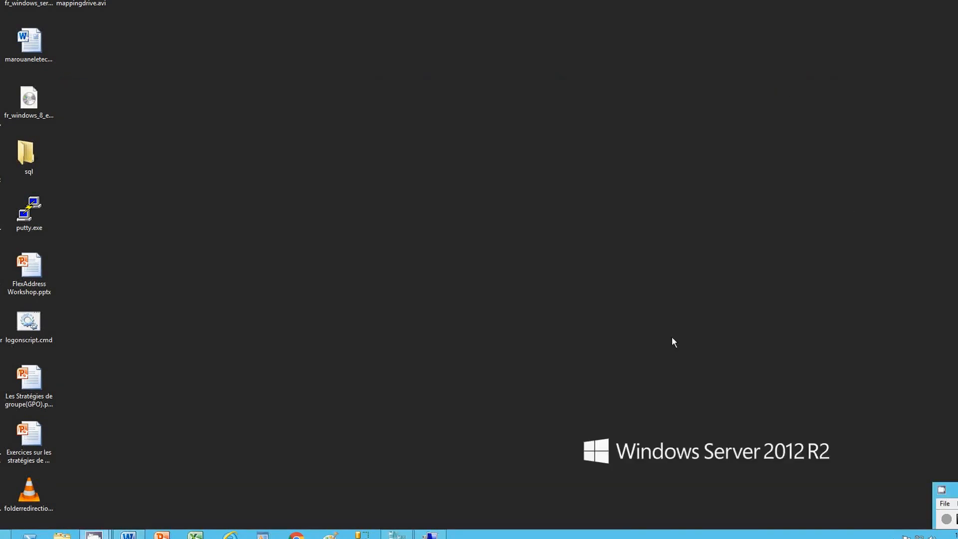